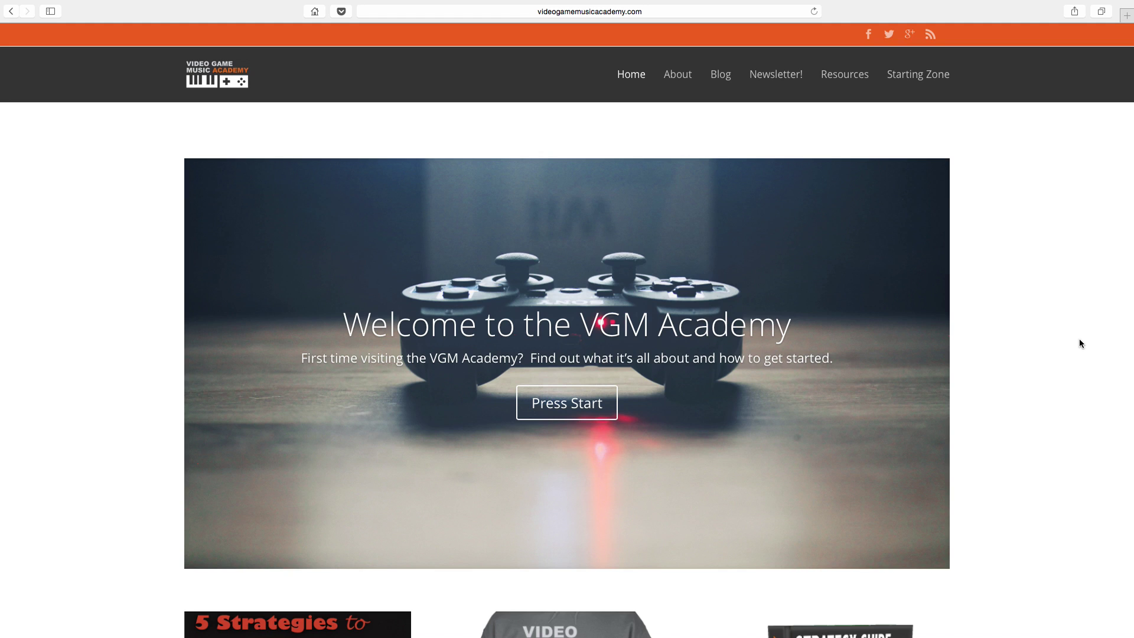
Step: Go to VGM Academy's Resources page and open its recommended Bluehost hosting link
scroll(1060, 330, up, 1)
click(837, 83)
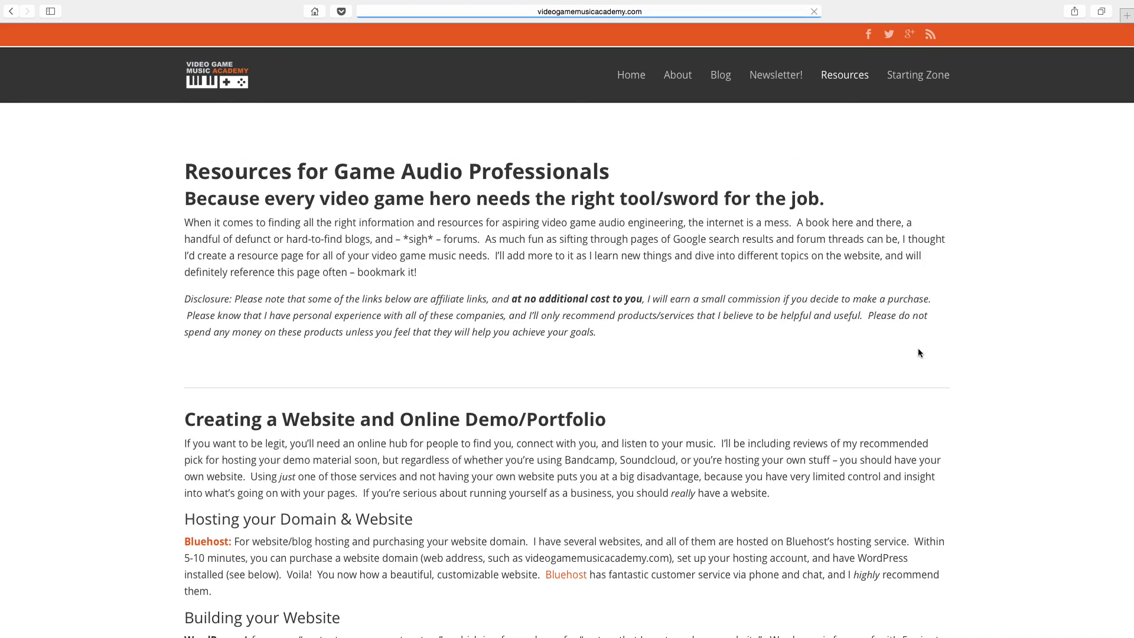
scroll(919, 352, down, 3)
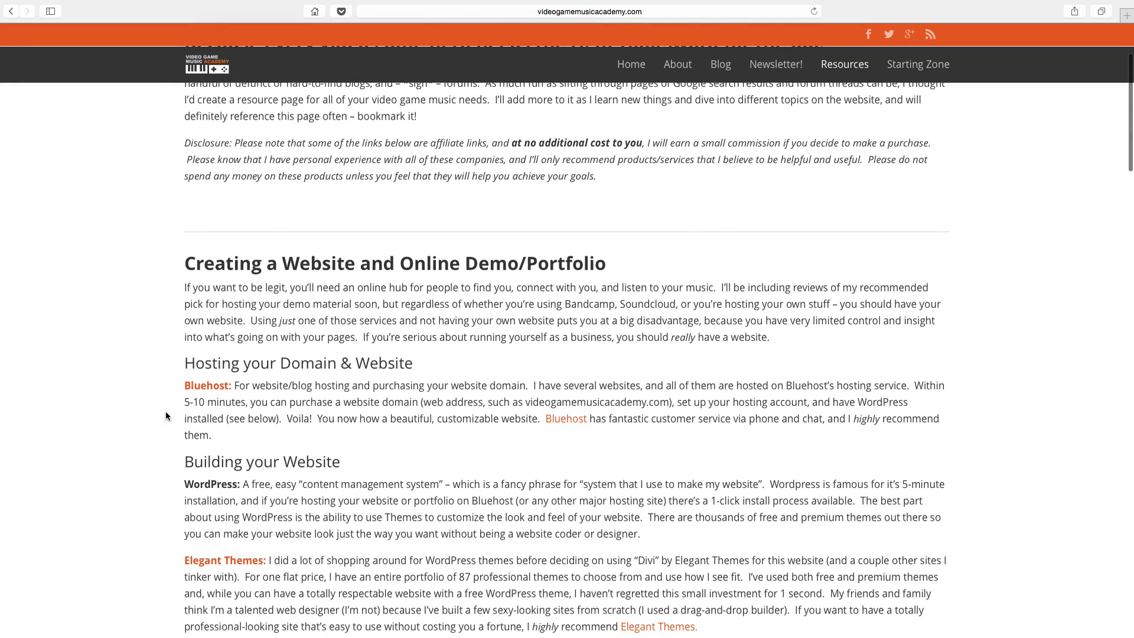
click(207, 388)
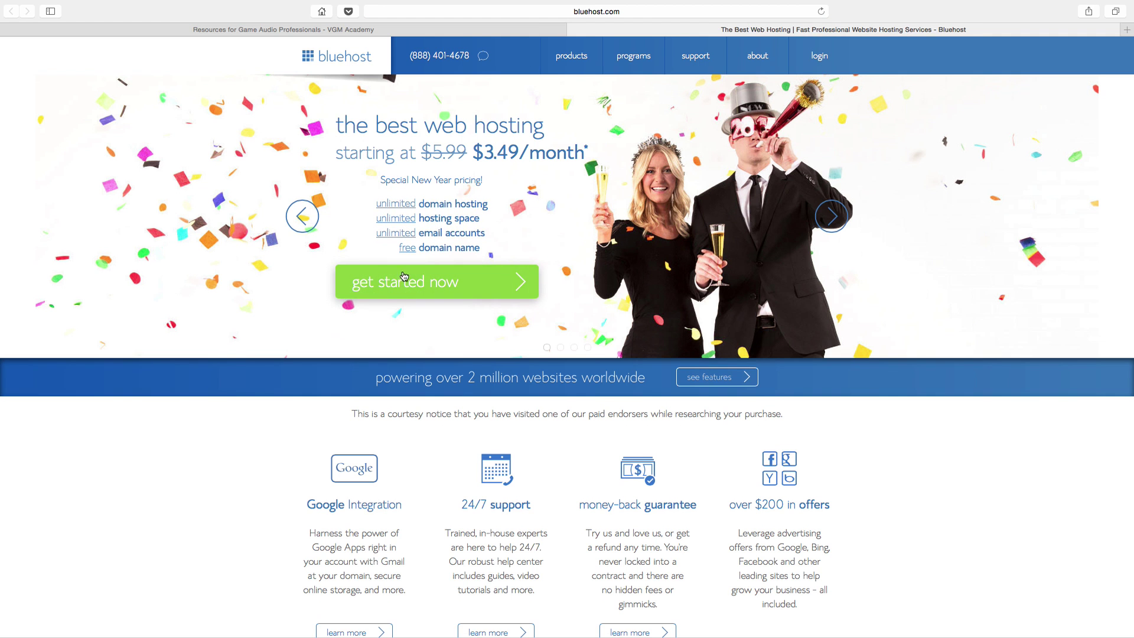
Step: Choose the Starter hosting plan and request the new domain awesomevideogamemusic.com
click(416, 280)
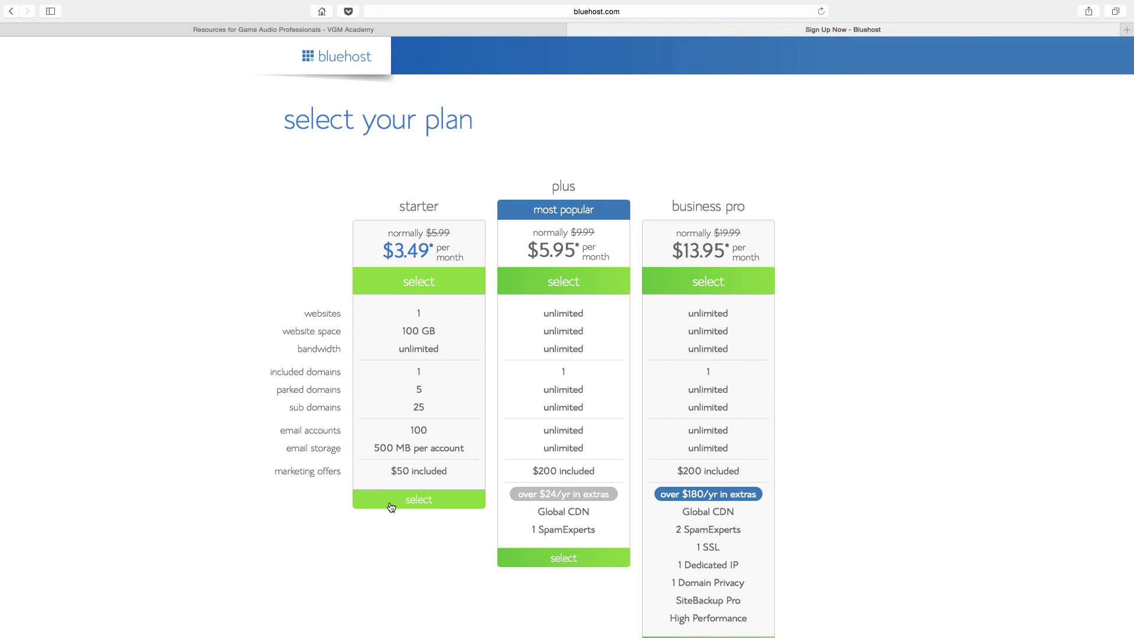
click(391, 502)
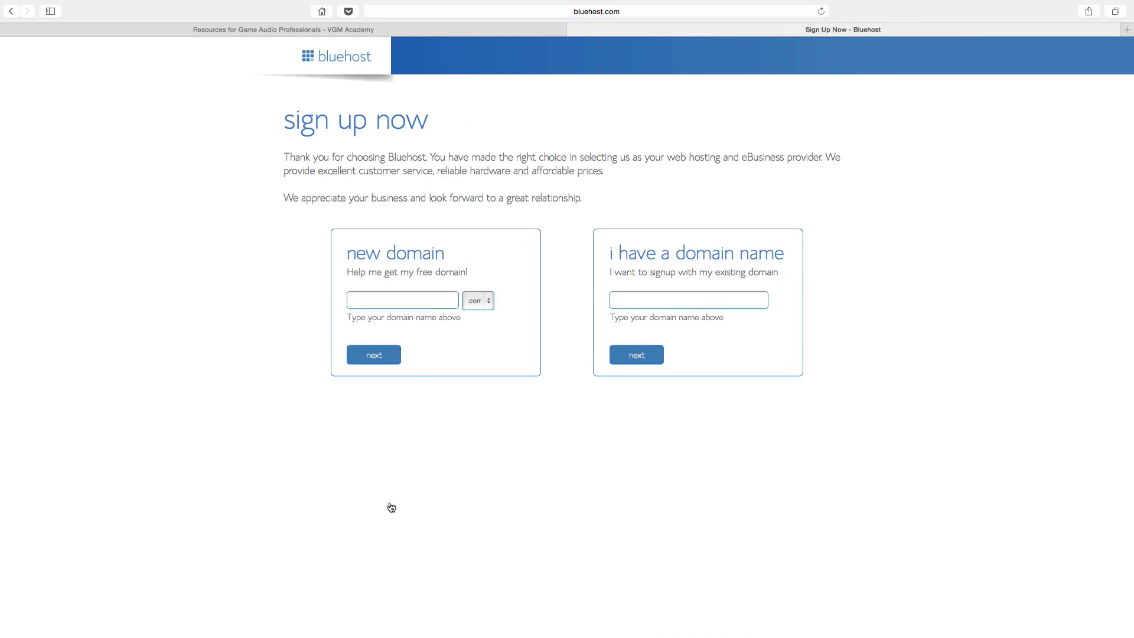
click(446, 298)
text(awesomevideogamemusic)
click(381, 357)
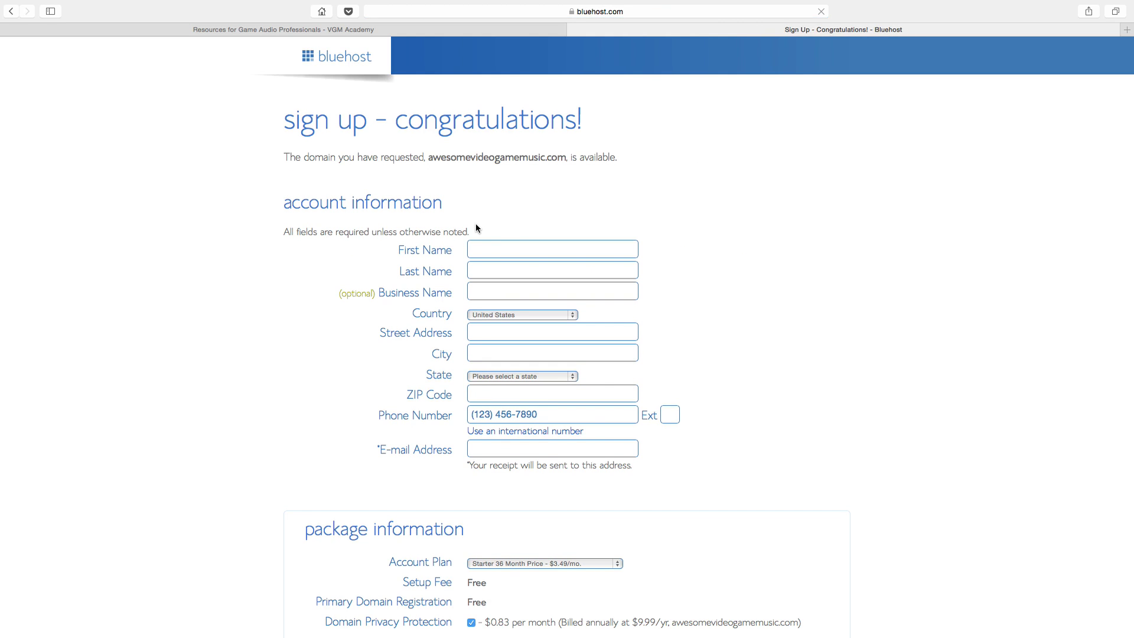
Step: Review the account plan list and keep the Starter 36 Month plan
scroll(476, 226, down, 5)
scroll(476, 224, up, 2)
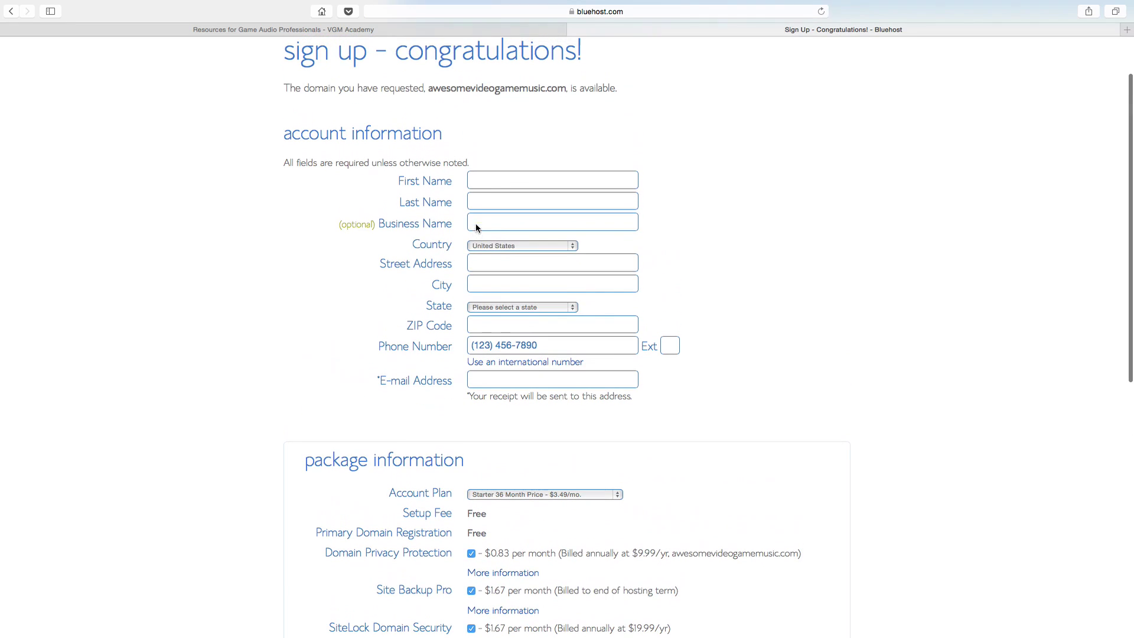
scroll(425, 413, down, 5)
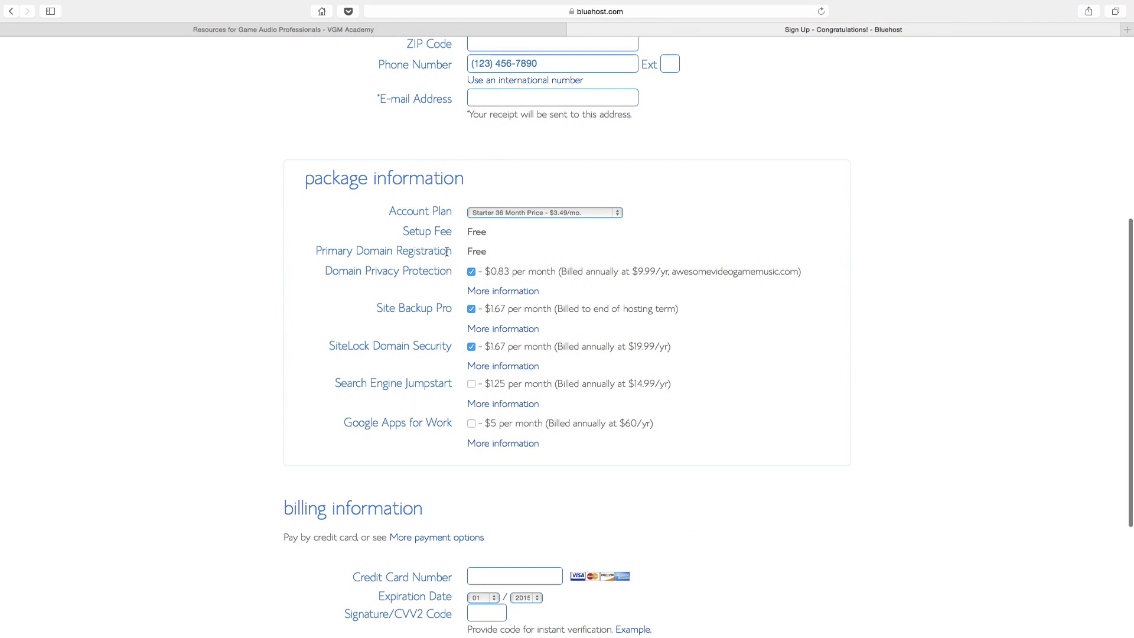
click(519, 213)
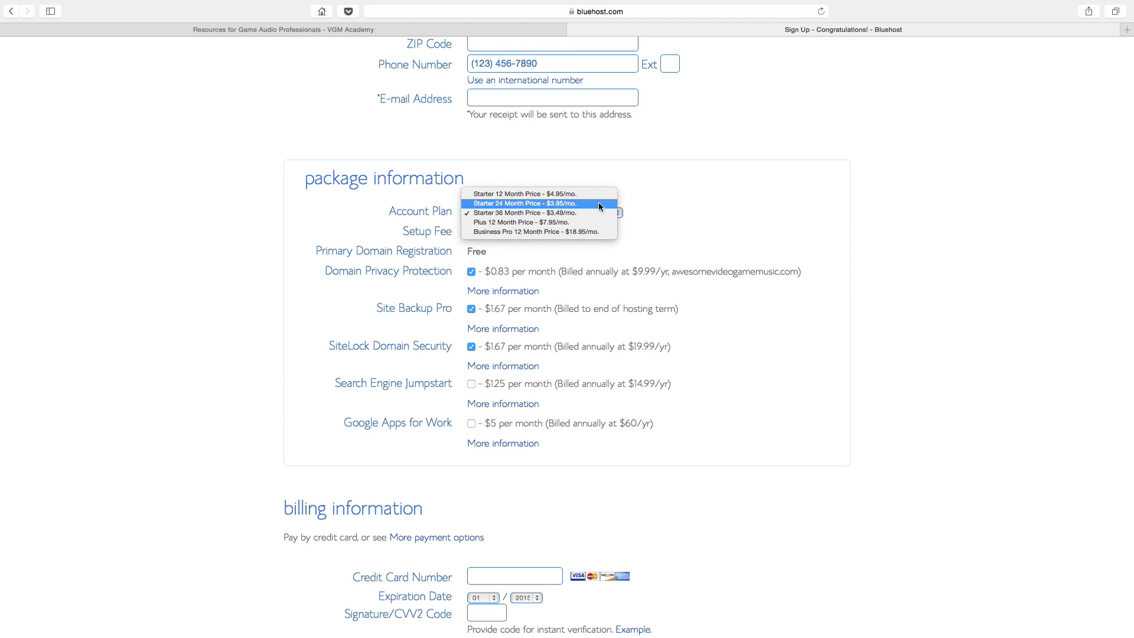
click(734, 209)
click(495, 214)
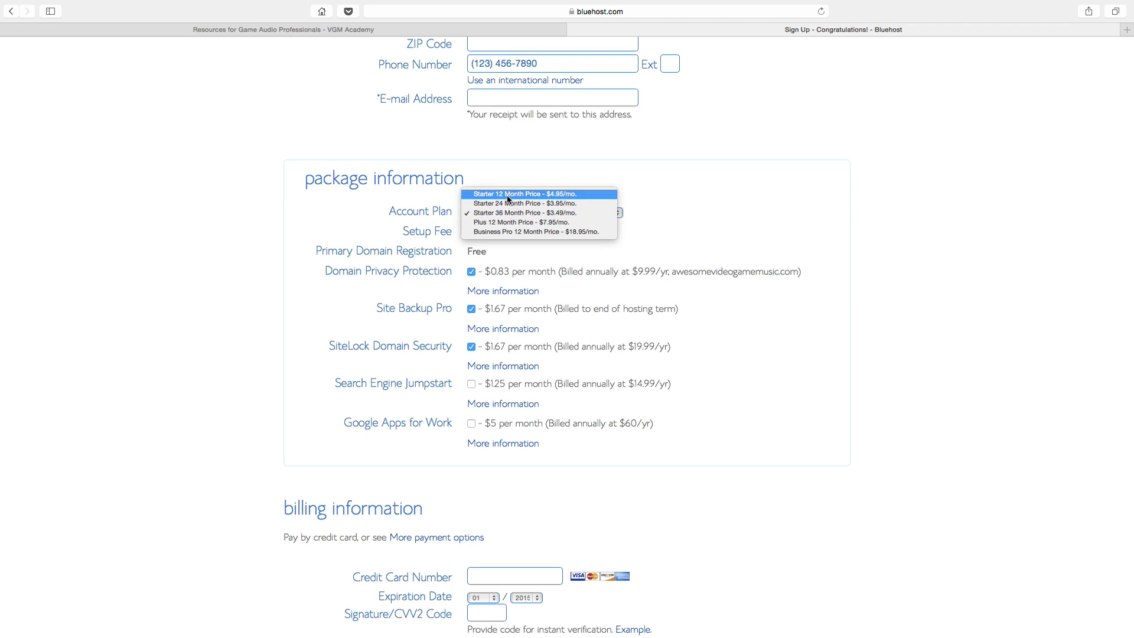
click(658, 219)
click(589, 211)
click(660, 233)
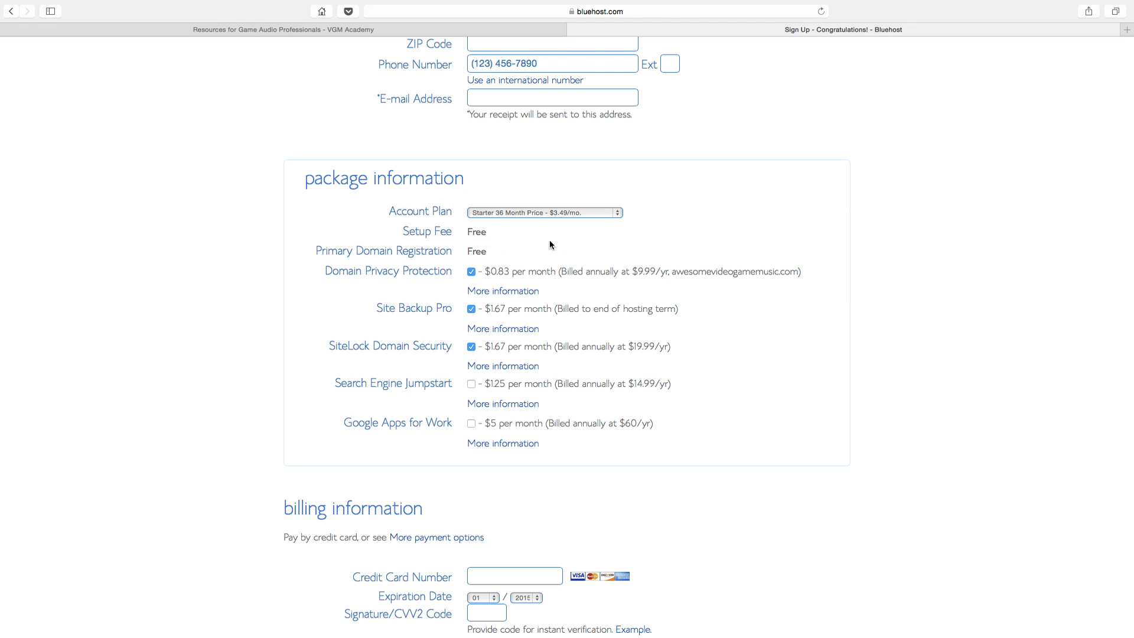
Step: Uncheck Site Backup Pro, SiteLock and Domain Privacy Protection, then submit the form
click(472, 309)
click(471, 347)
click(471, 272)
scroll(469, 273, down, 5)
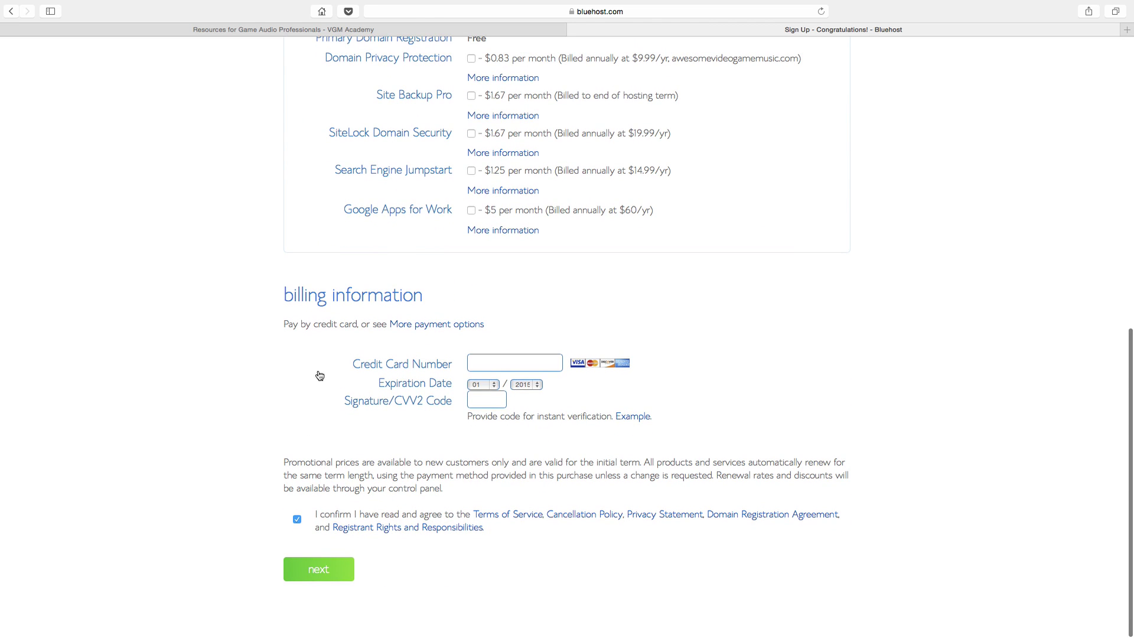
click(341, 574)
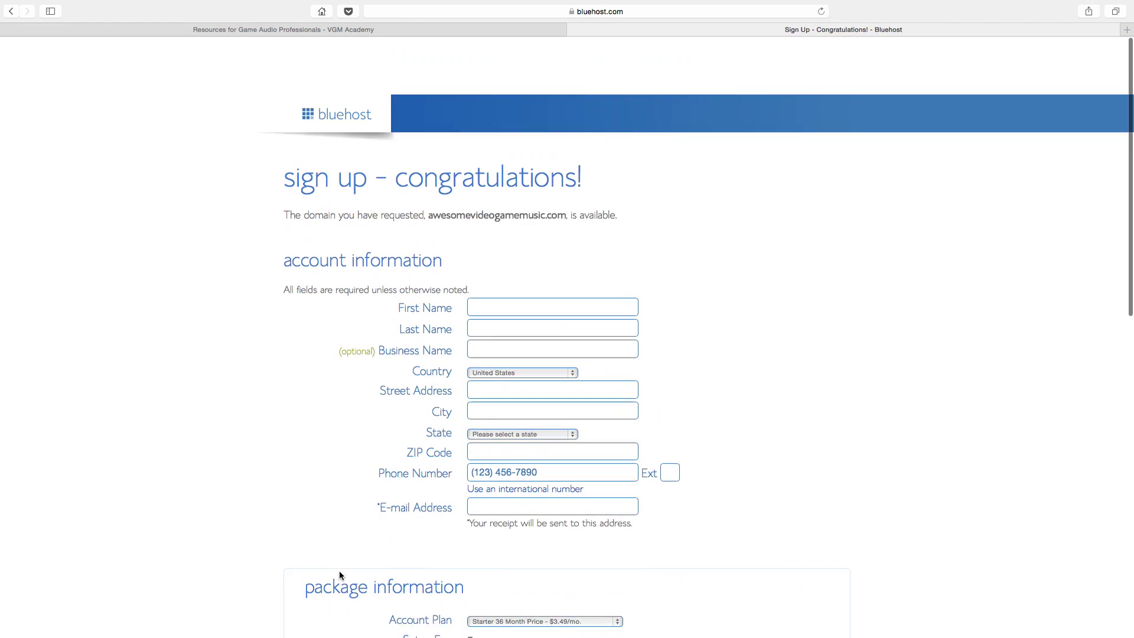
Step: Load the bluehost.com home page from the address bar
click(468, 12)
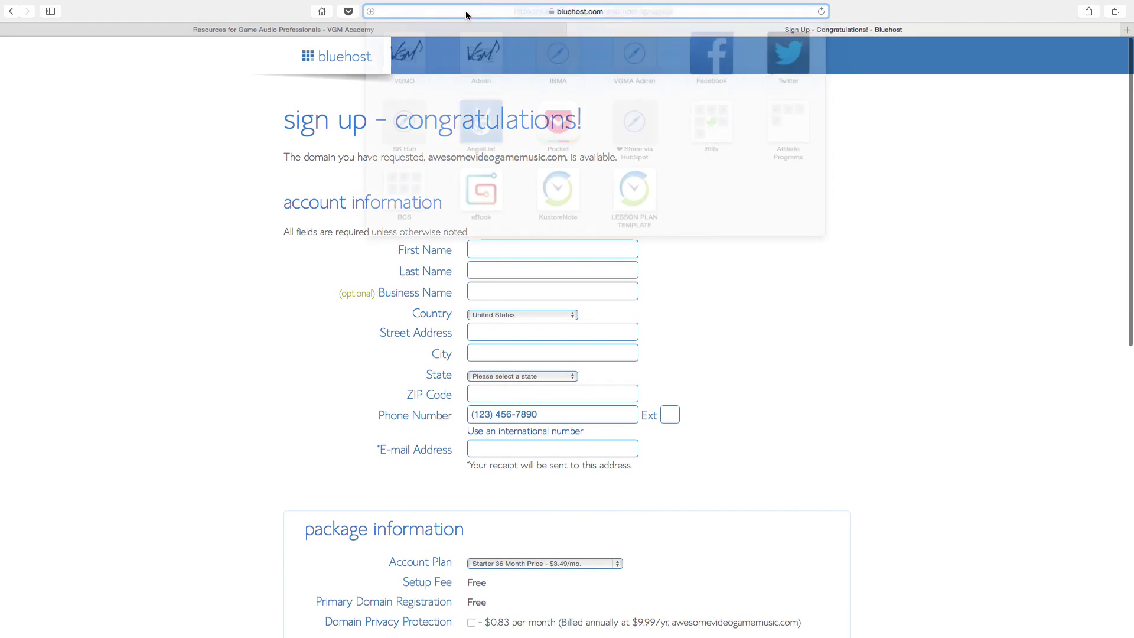
text(blue)
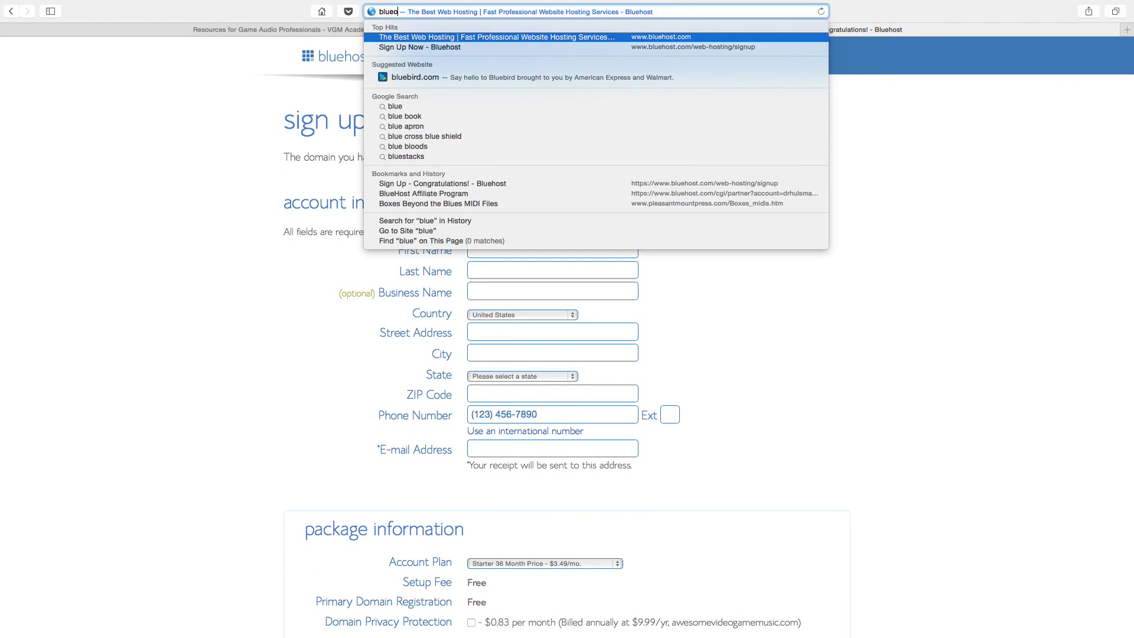
text(ho)
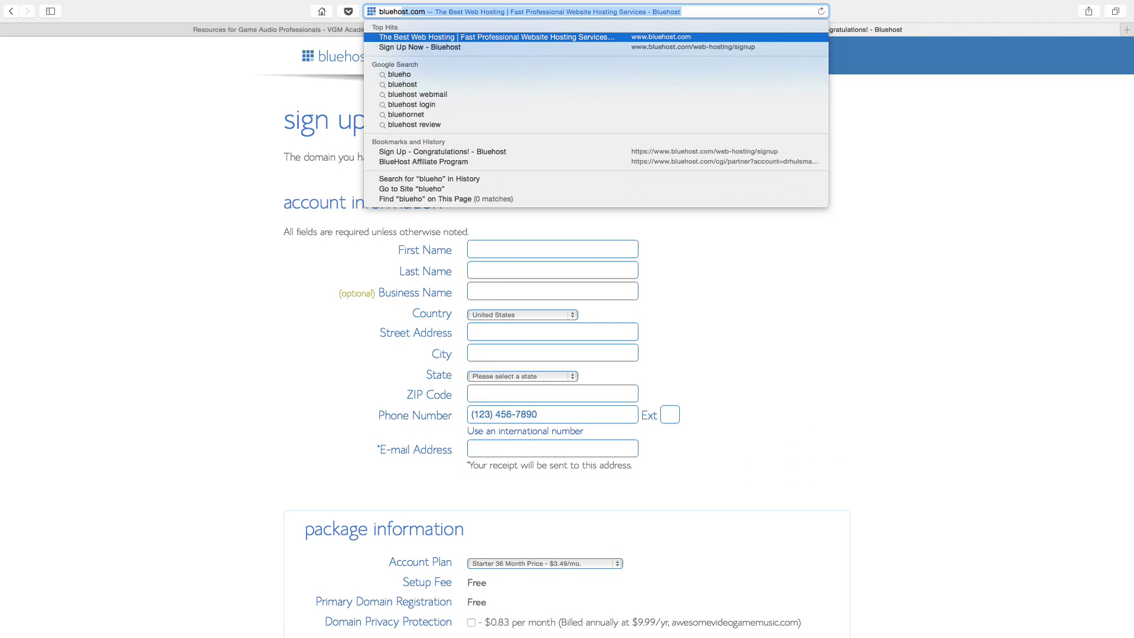
key(Down)
key(Return)
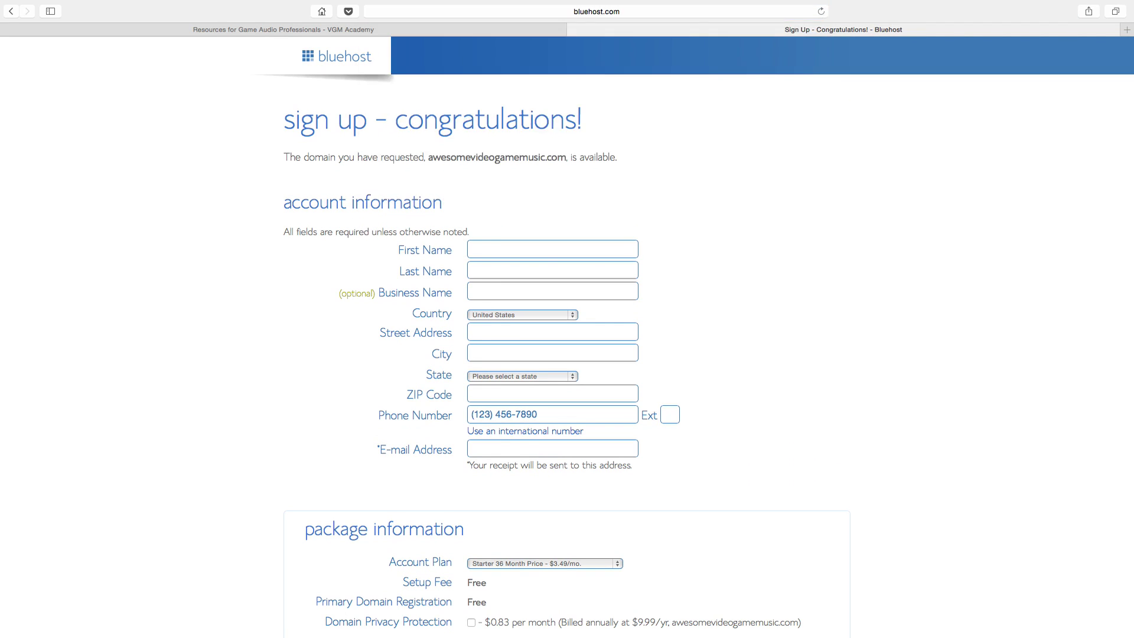
Step: Log in to the hosting account using the site domain as username and the account password
click(838, 62)
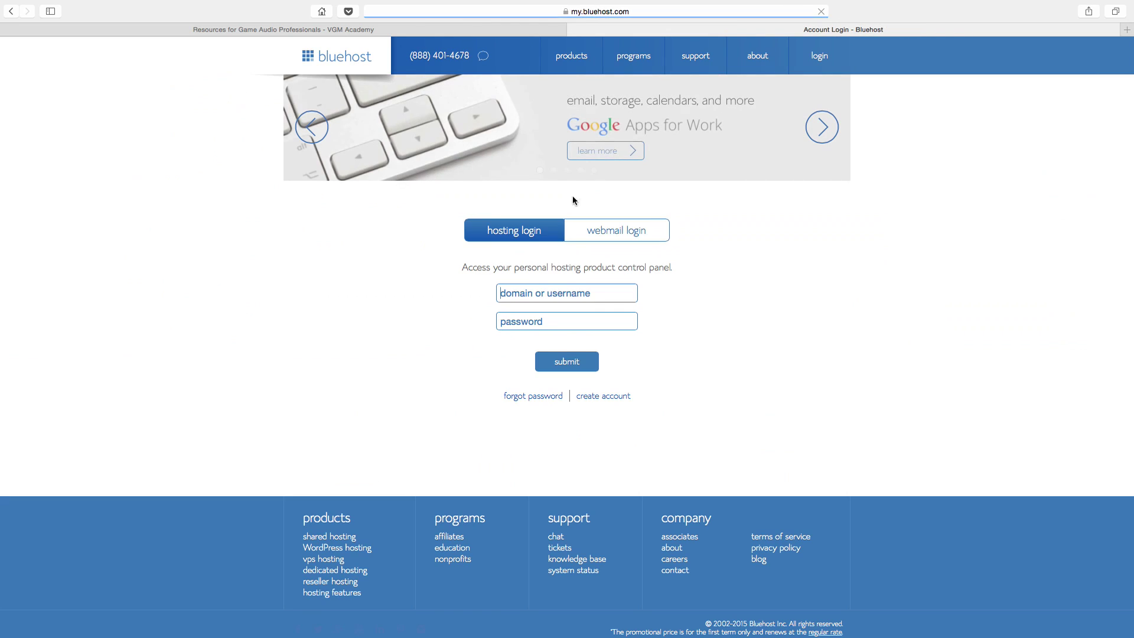
text(videogmae)
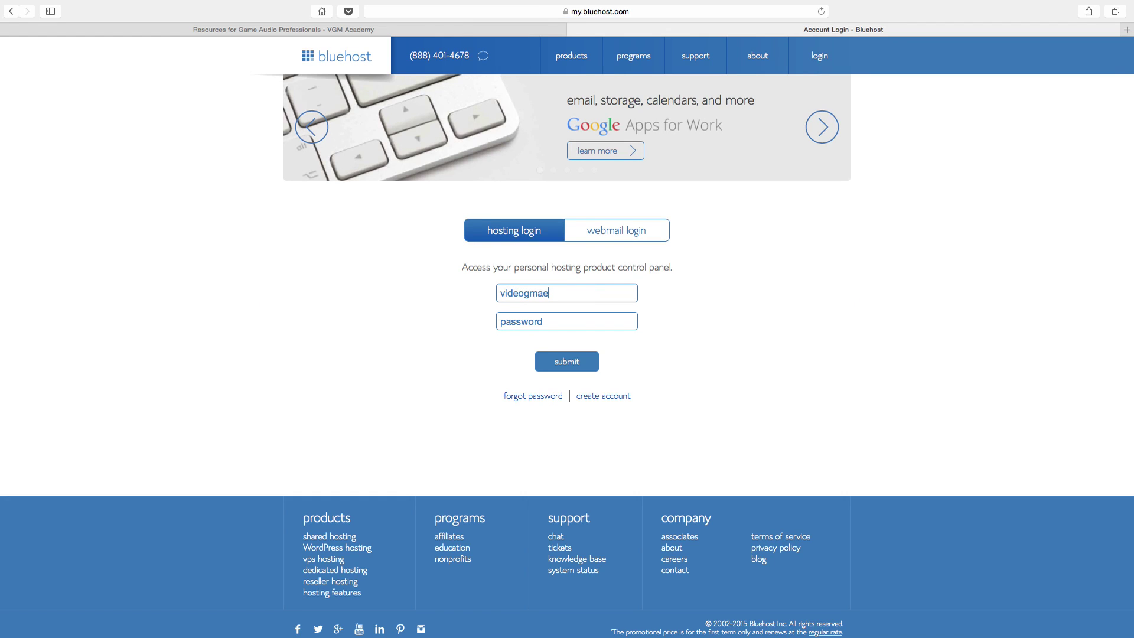
key(BackSpace)
key(BackSpace)
key(BackSpace)
text(amemusiconline.com)
key(Tab)
text(*********)
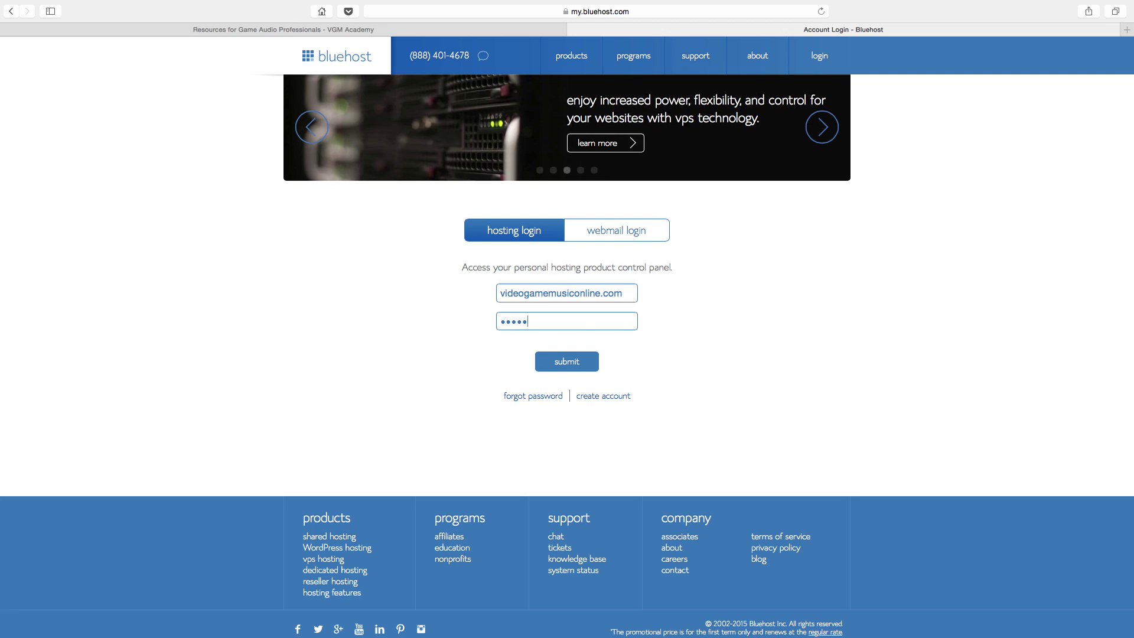
text(**)
key(Return)
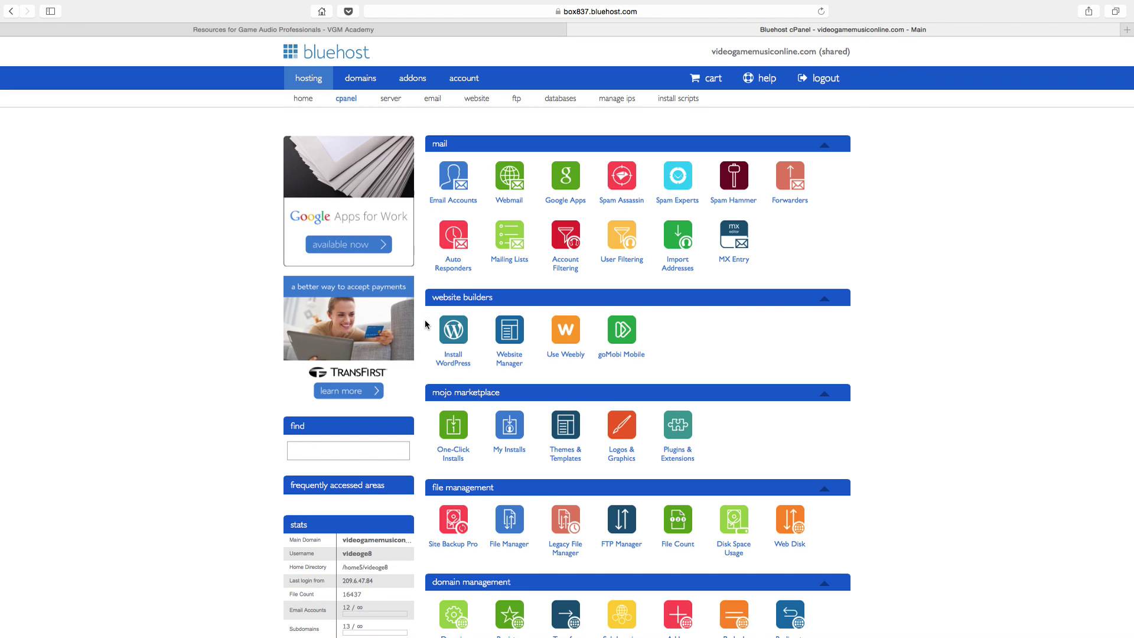
click(461, 334)
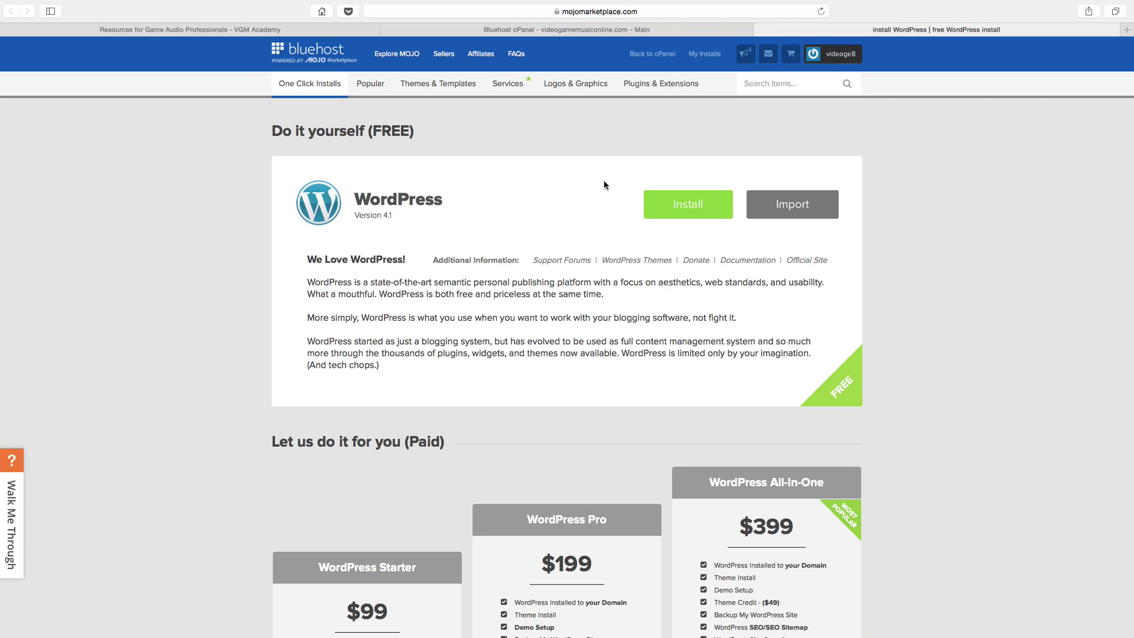
click(674, 209)
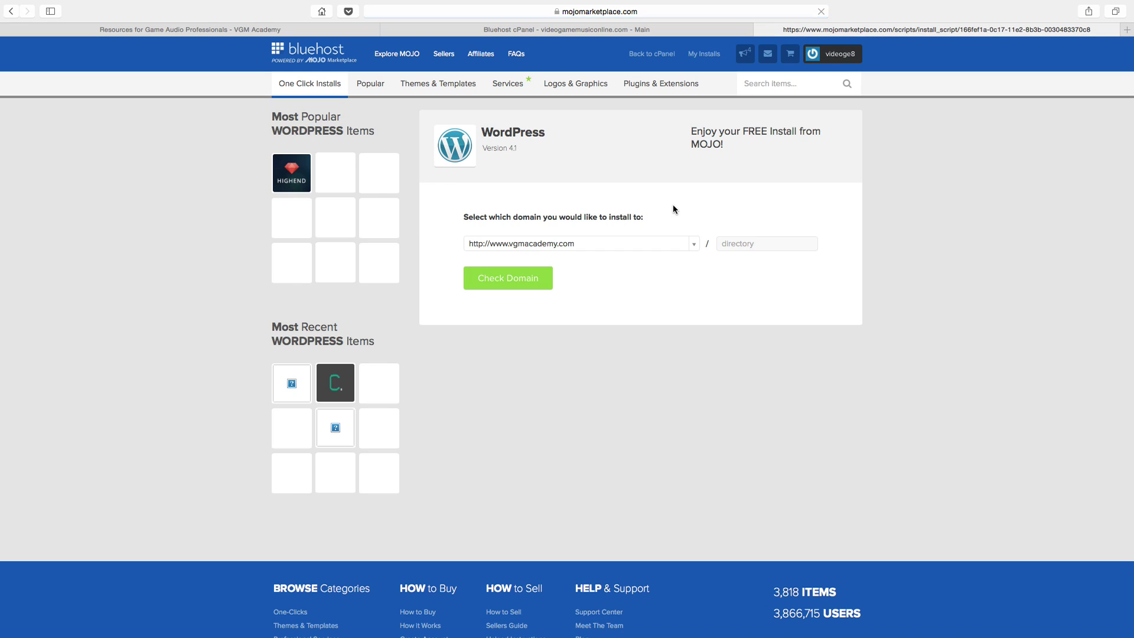
click(673, 244)
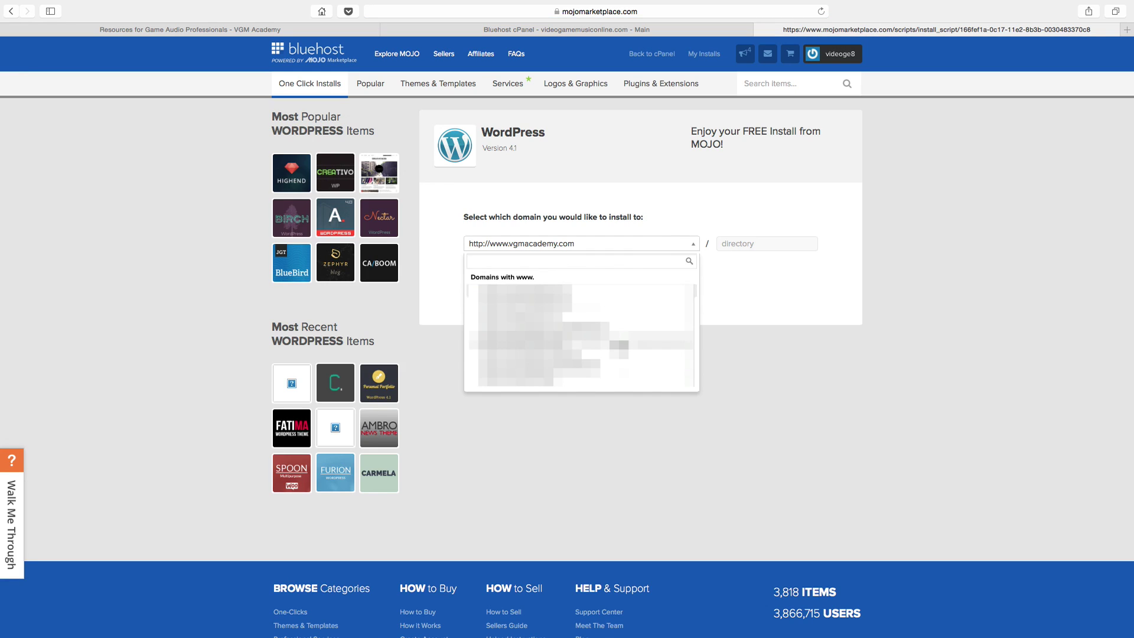
click(617, 365)
click(534, 279)
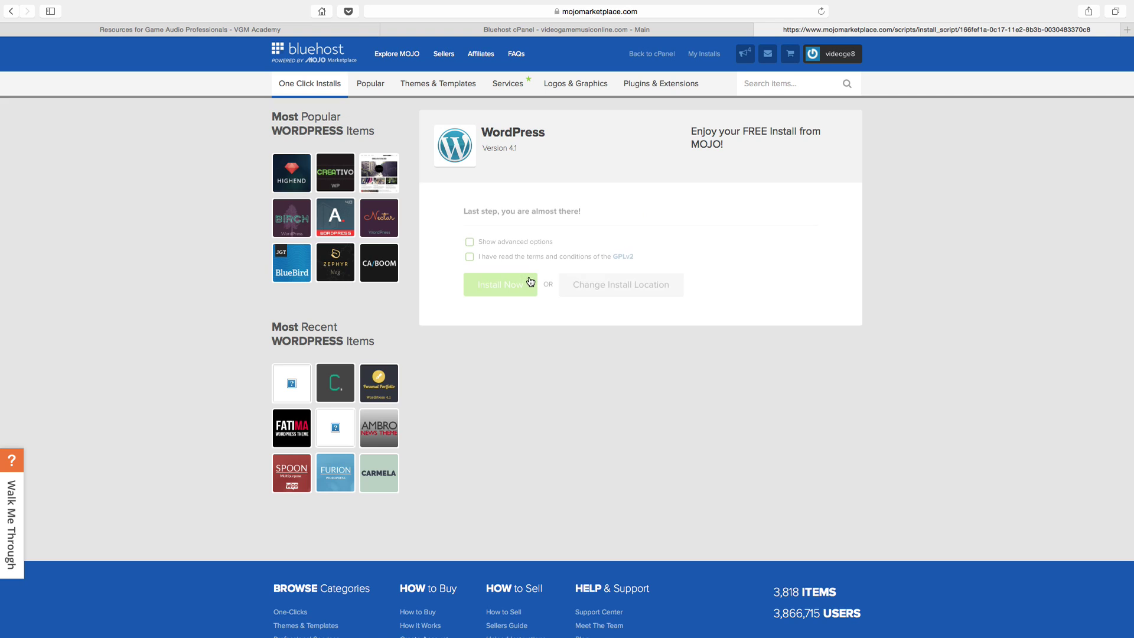
Step: Name the site 'My awesome site!', fill in admin credentials, accept GPLv2 terms and install
click(520, 240)
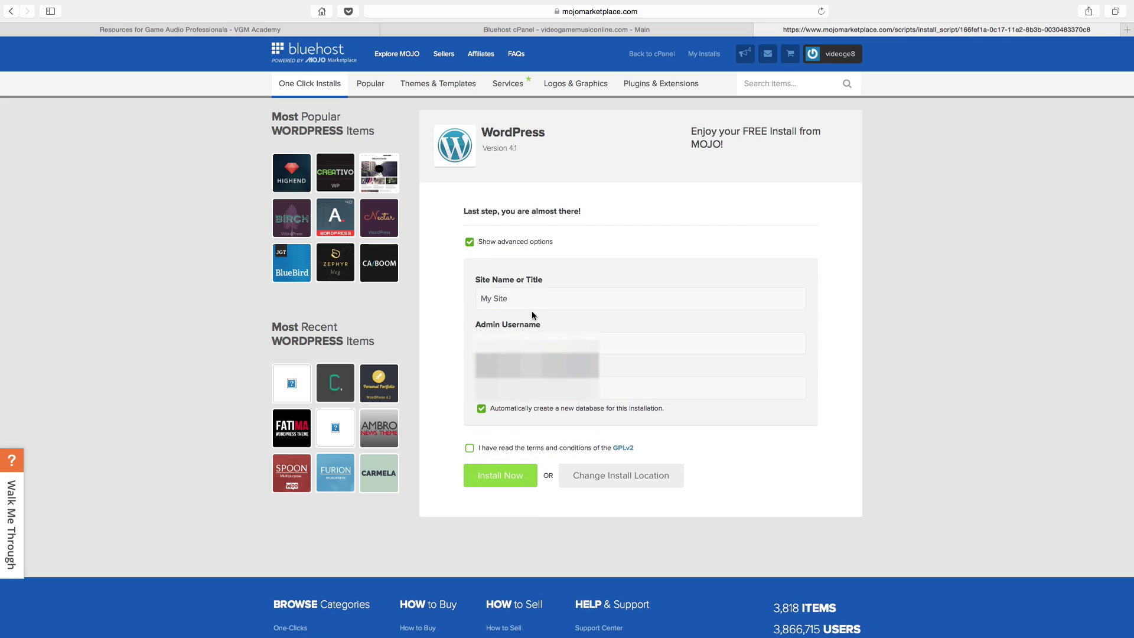
triple_click(531, 299)
text(My )
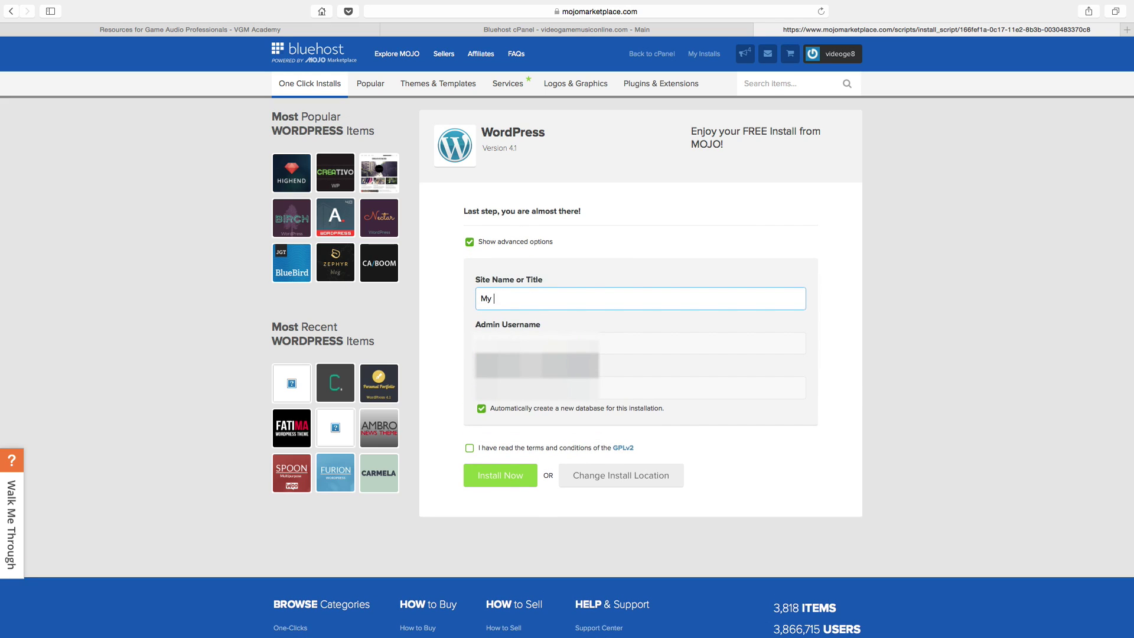
text(awesome site!)
click(703, 343)
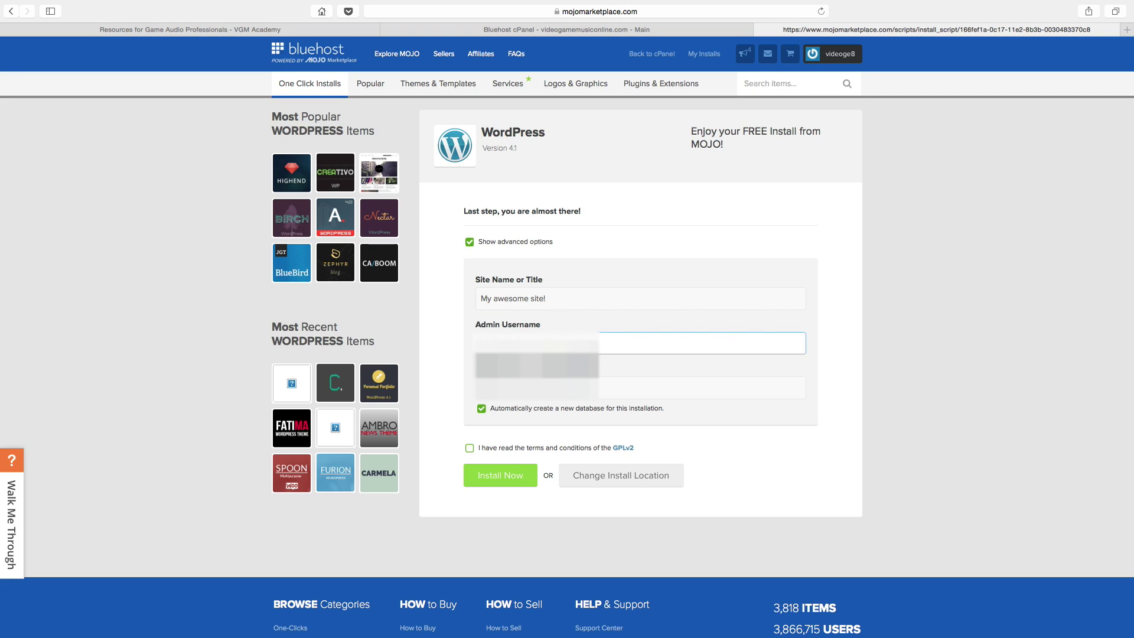
click(703, 388)
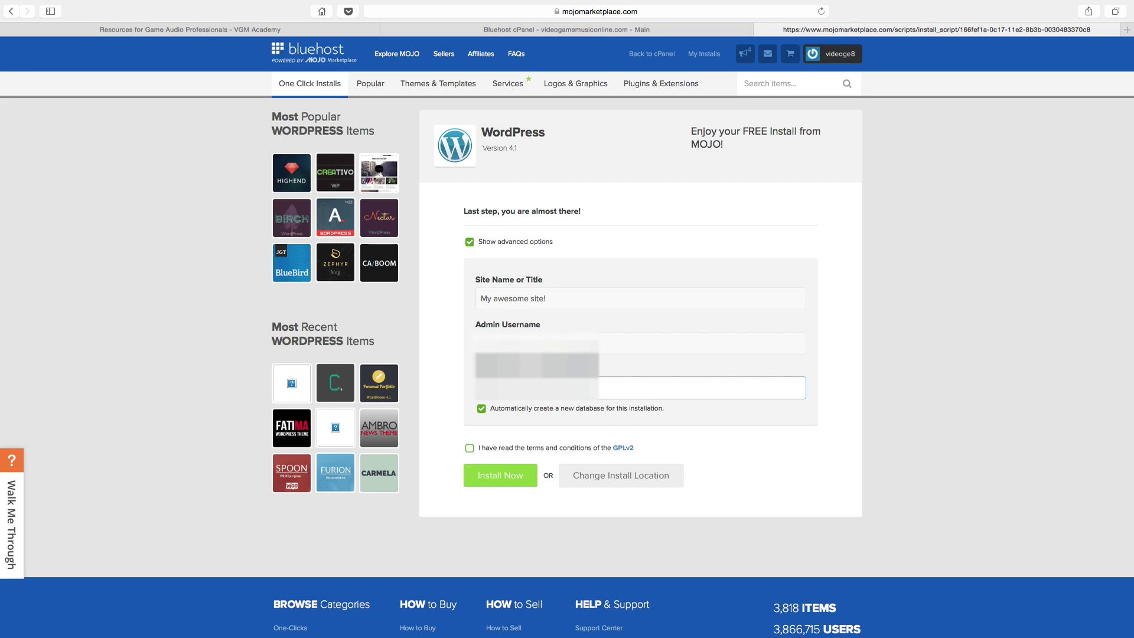
click(472, 447)
click(512, 482)
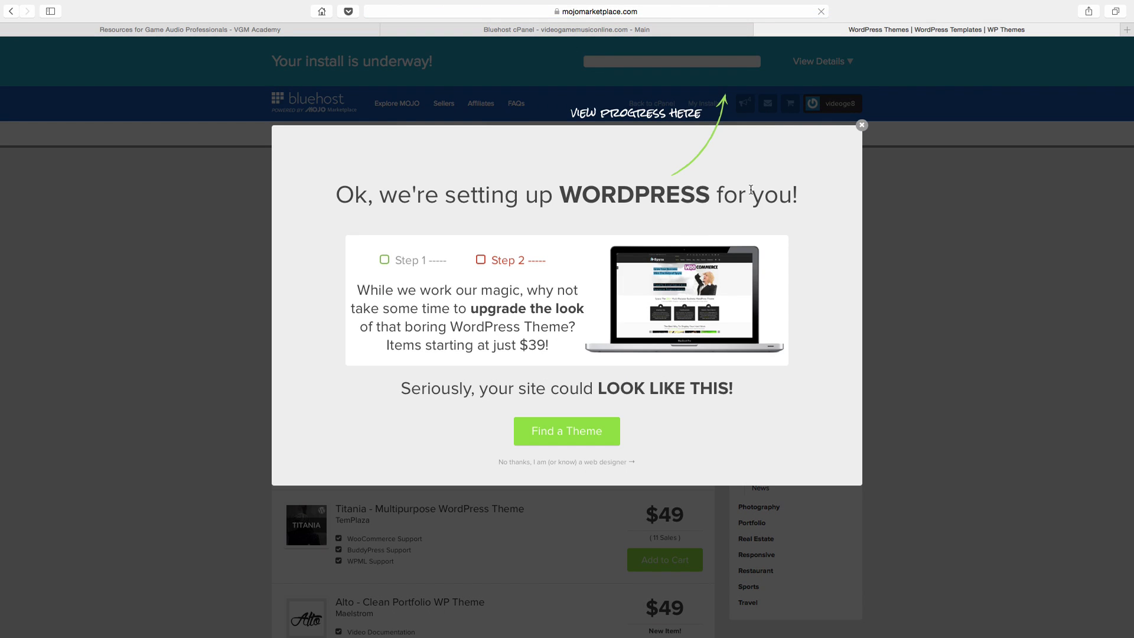
Step: Close the theme upsell popup and wait for the install to complete
click(861, 127)
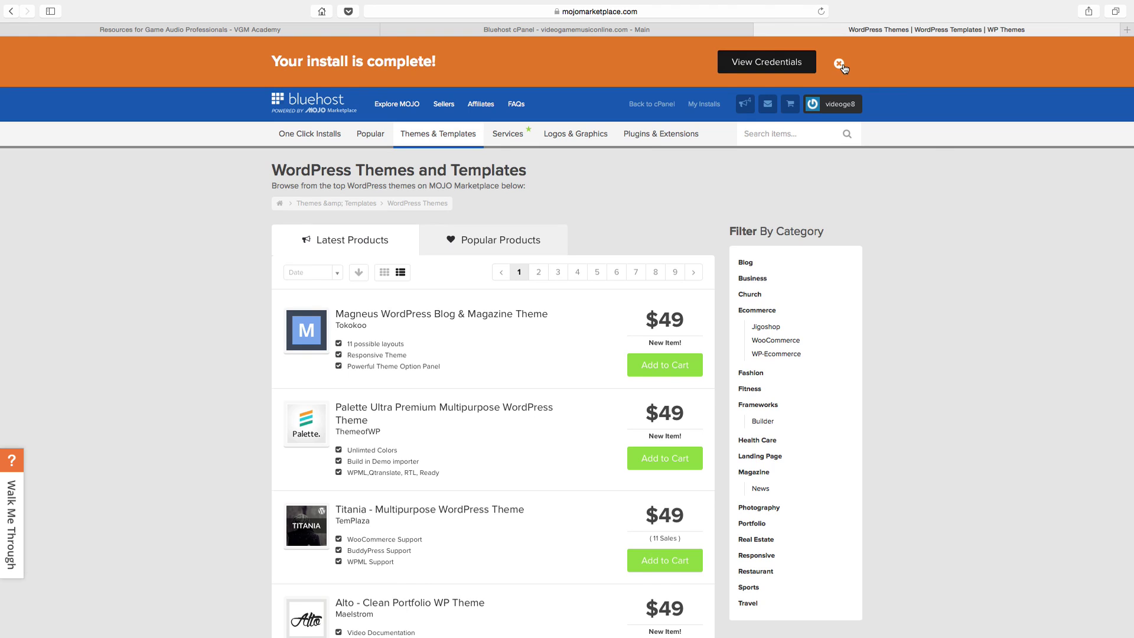
Step: From My Installs, open the Admin Login for videogamemusiconline.com
click(840, 65)
click(711, 57)
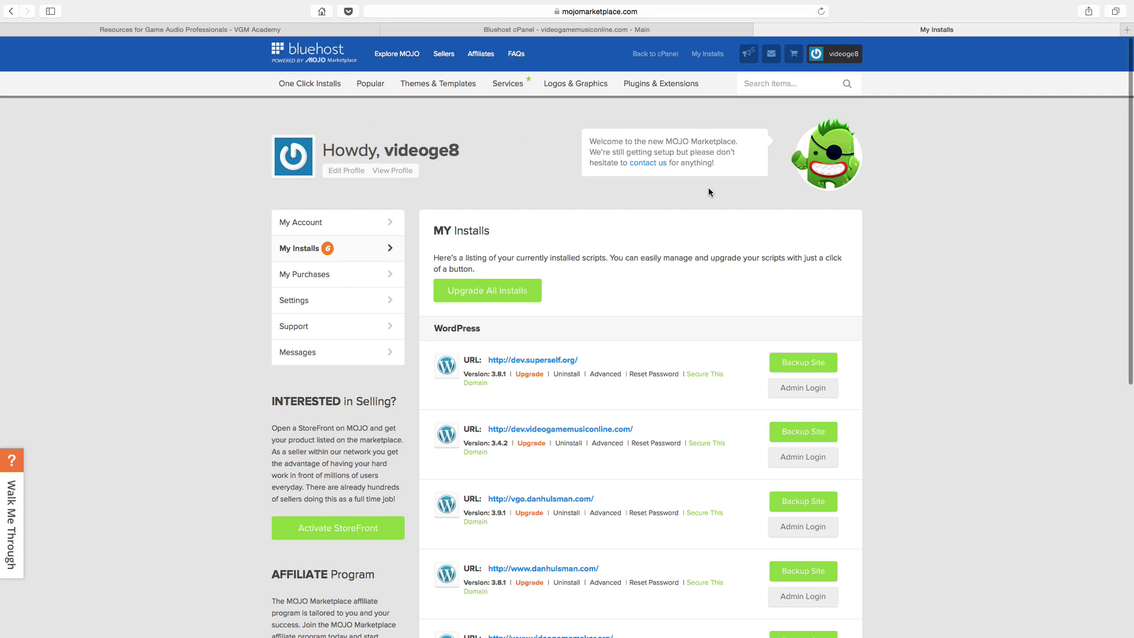
scroll(709, 192, down, 3)
scroll(708, 191, down, 5)
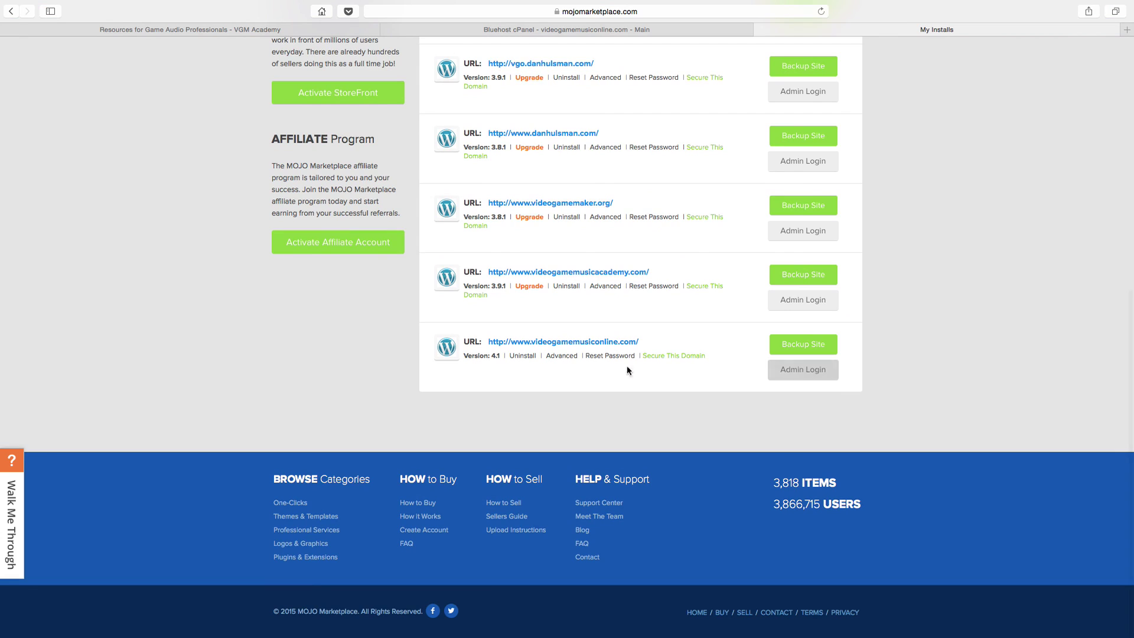
click(814, 376)
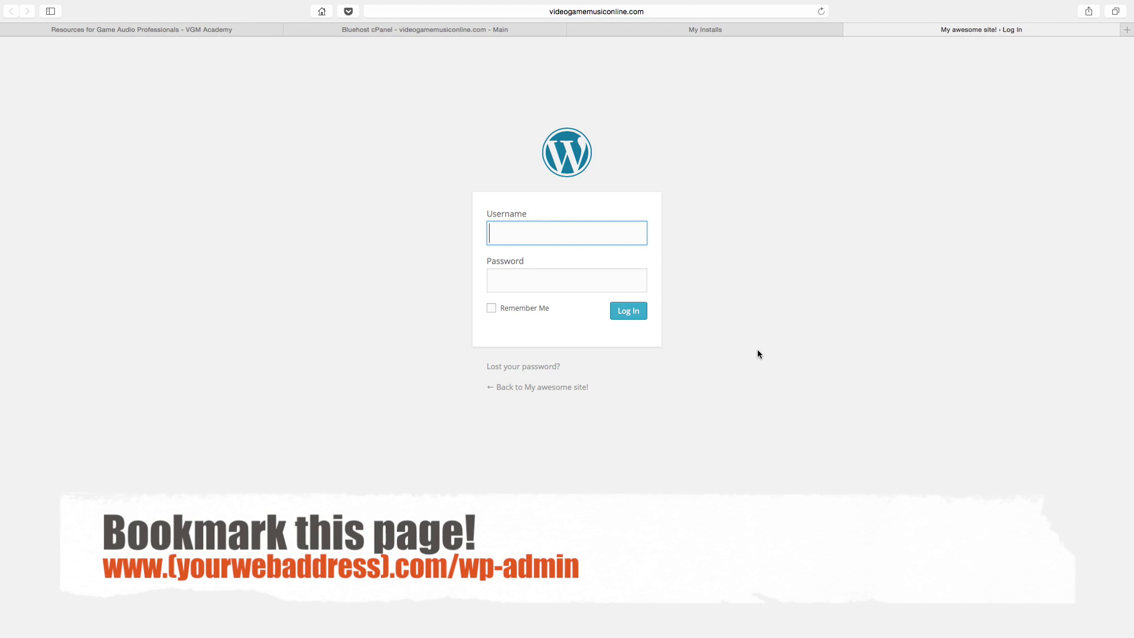
Step: Log in to WordPress as admin with the pasted account password
text(admin)
key(Tab)
key(super+v)
click(628, 309)
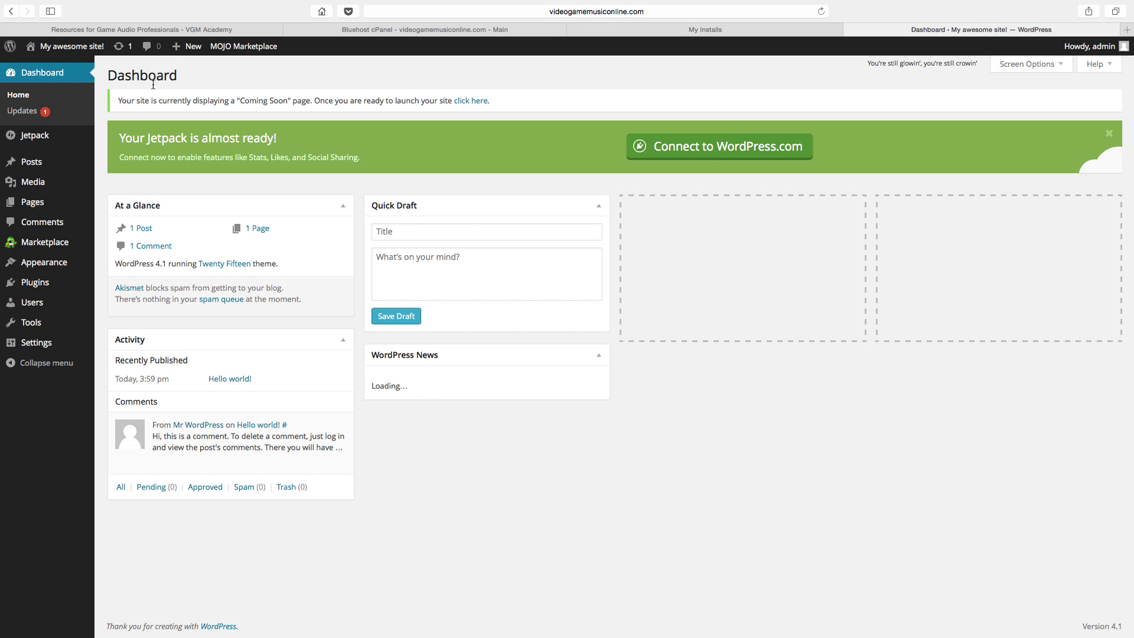
drag(111, 101, 514, 100)
click(516, 99)
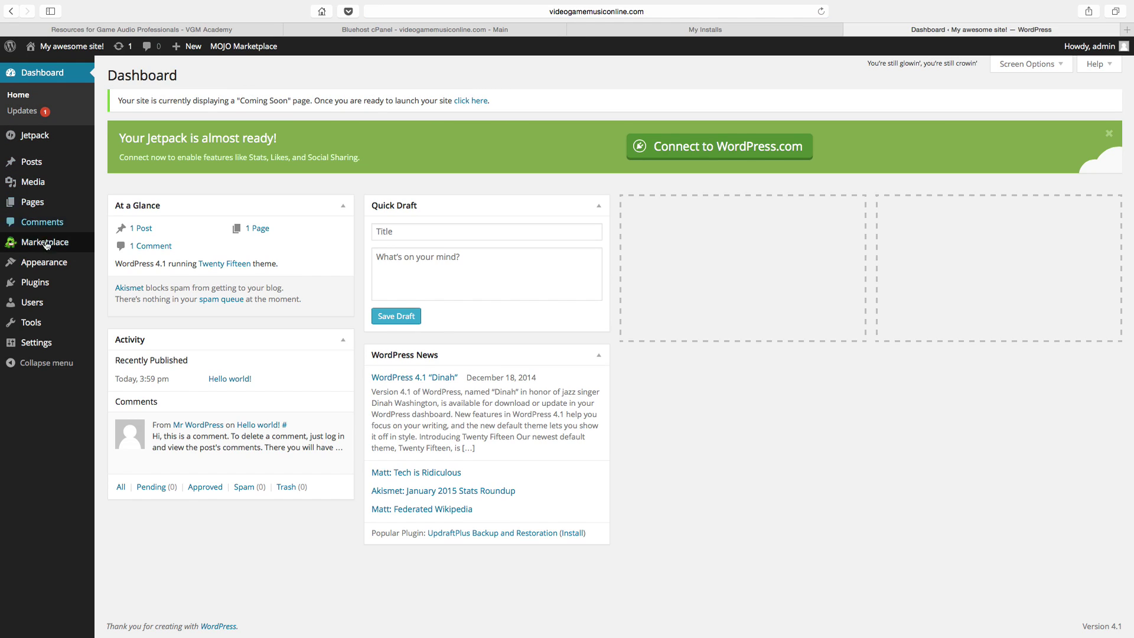
mouse_move(46, 262)
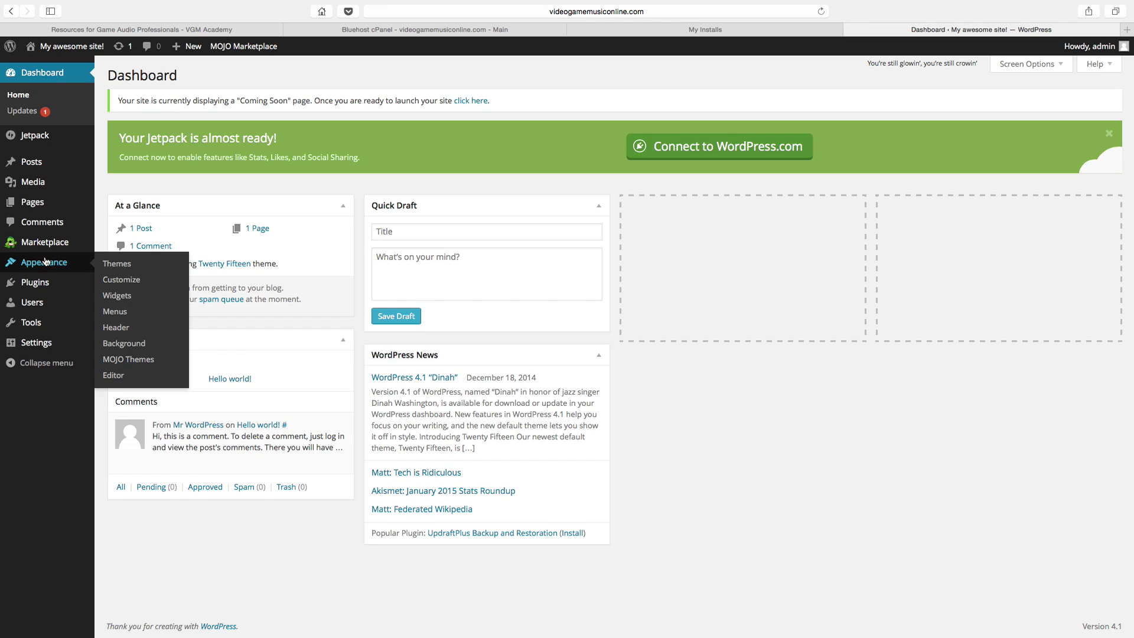
click(46, 261)
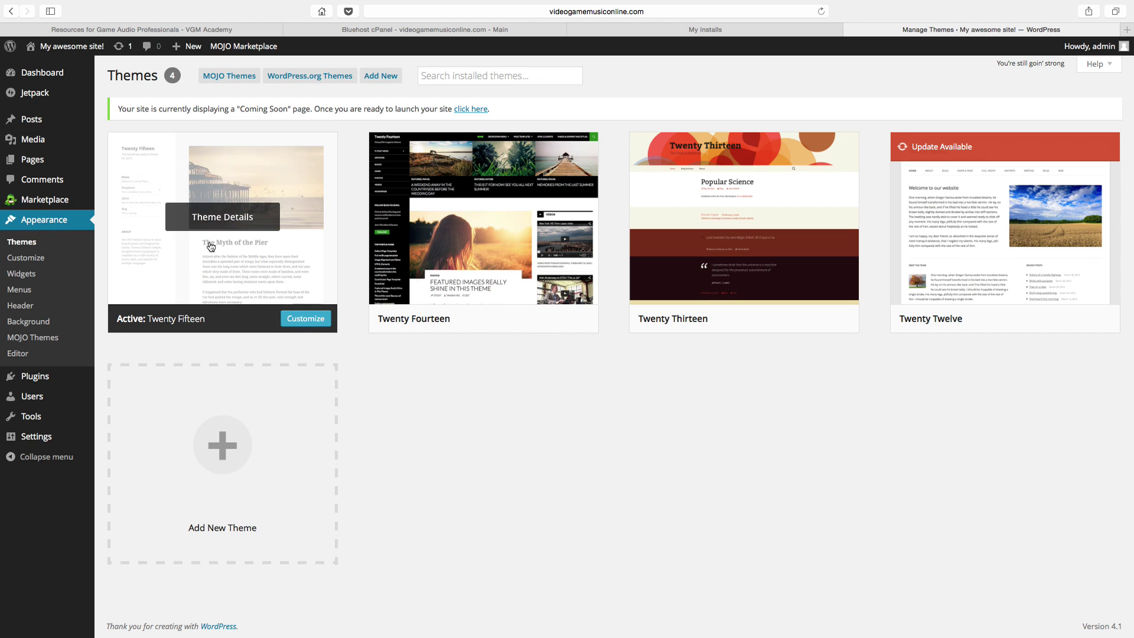
click(42, 77)
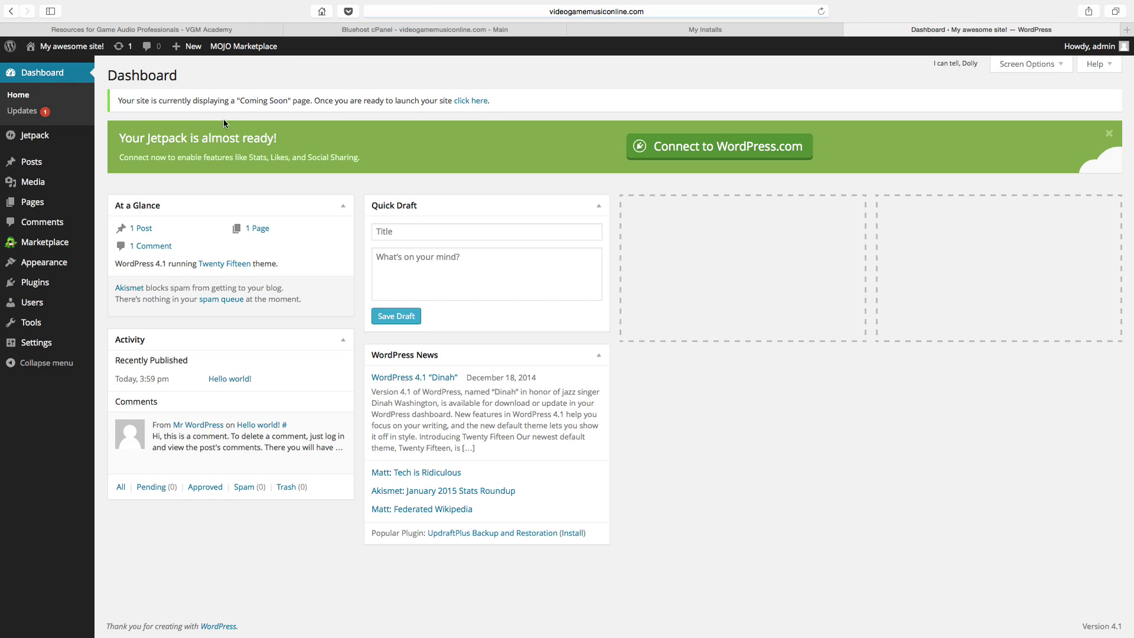
click(477, 102)
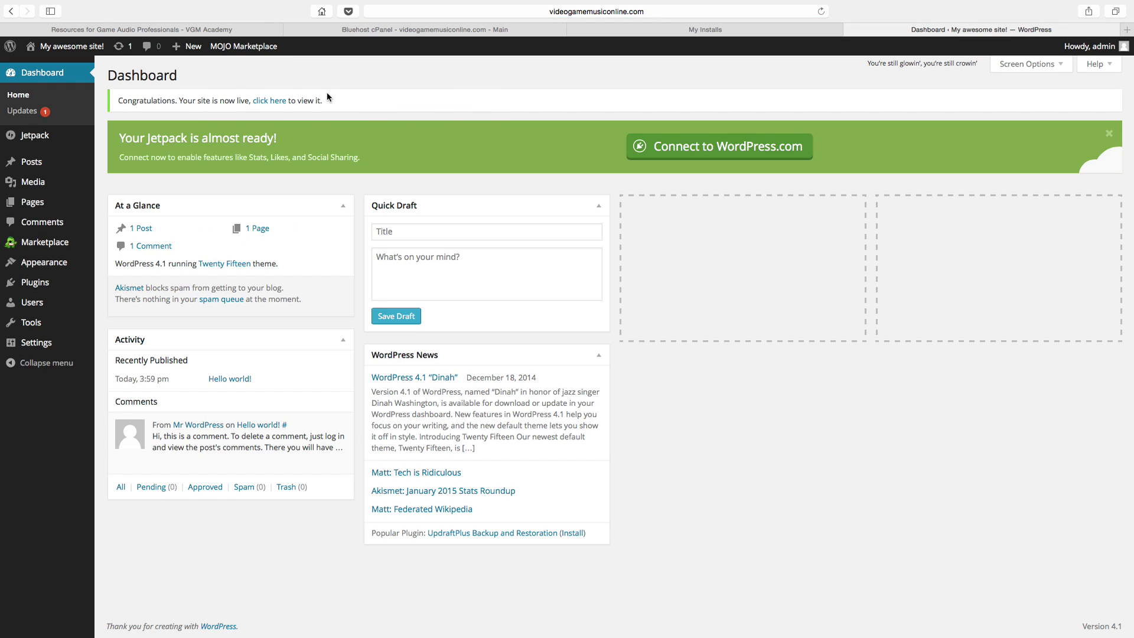
Step: View the live site in a new tab, then return to the Dashboard tab
click(278, 102)
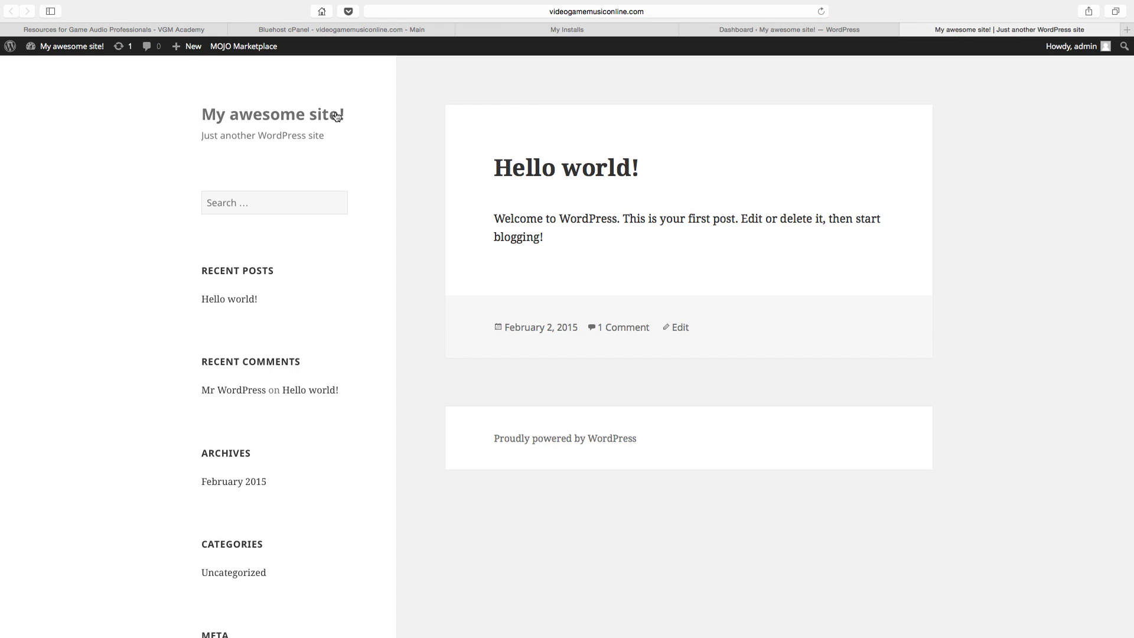
key(ctrl+shift+Tab)
key(ctrl+Tab)
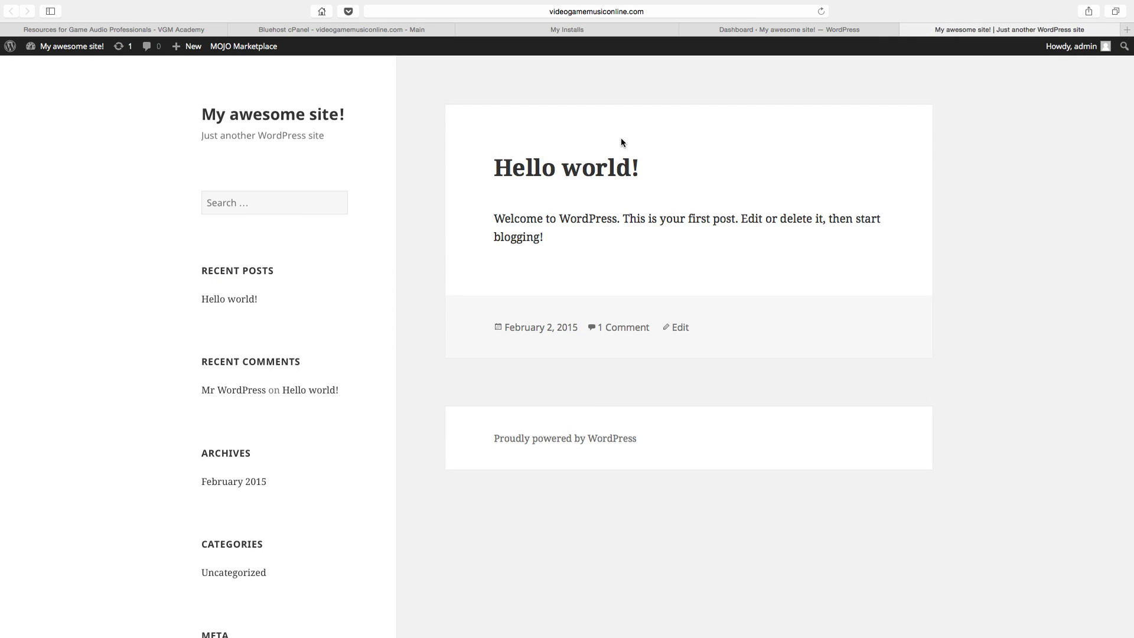
key(ctrl+shift+Tab)
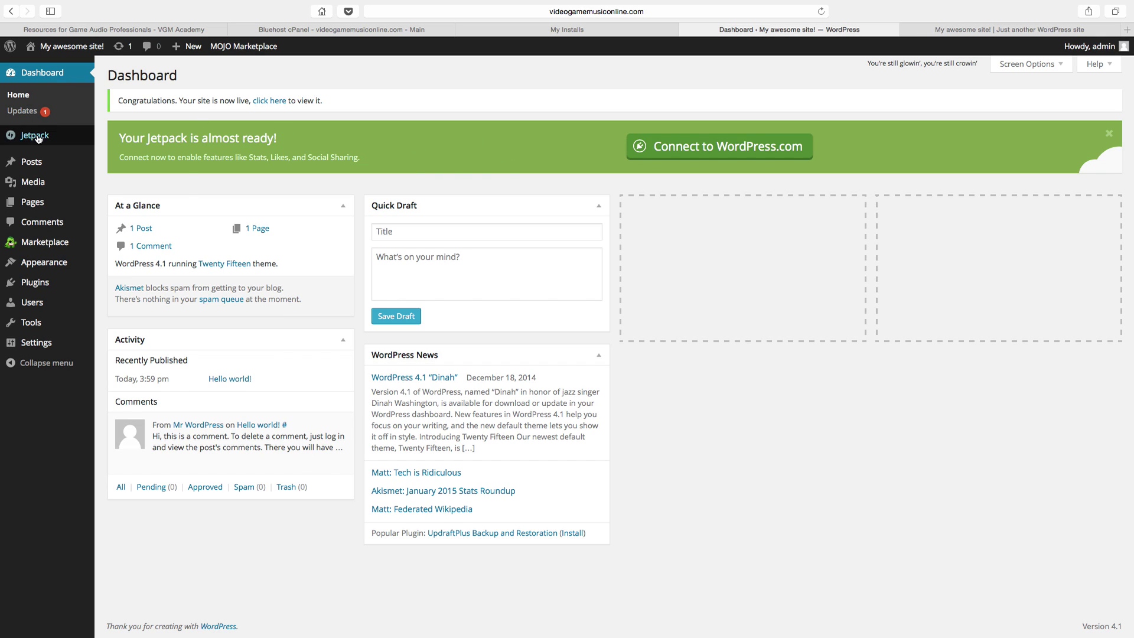
mouse_move(39, 166)
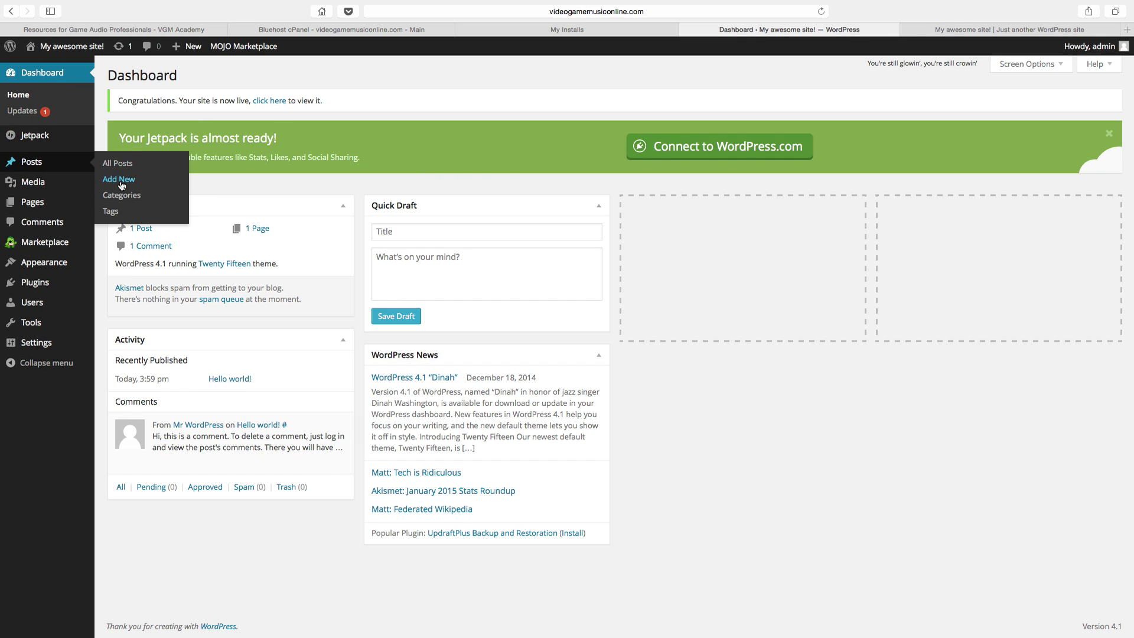
key(ctrl+Tab)
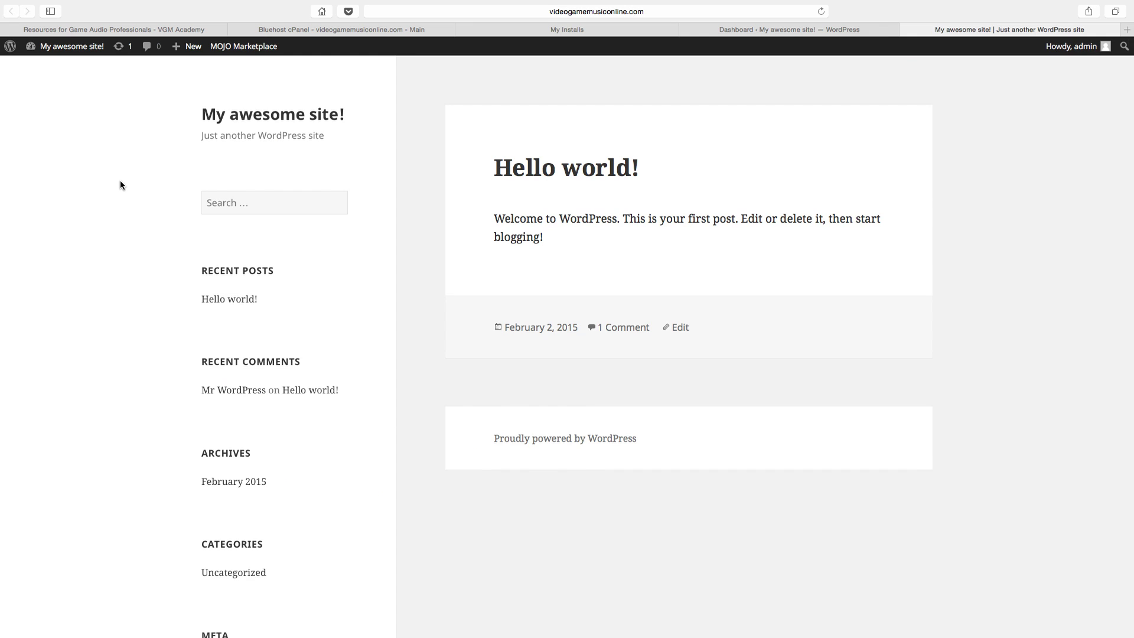
key(ctrl+shift+Tab)
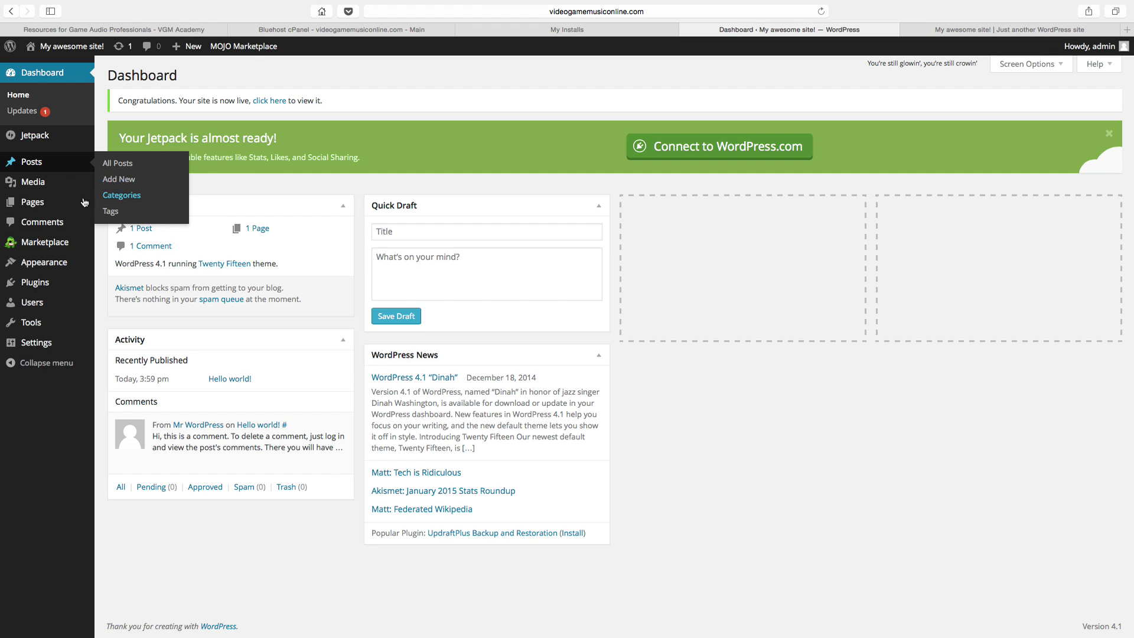
mouse_move(37, 204)
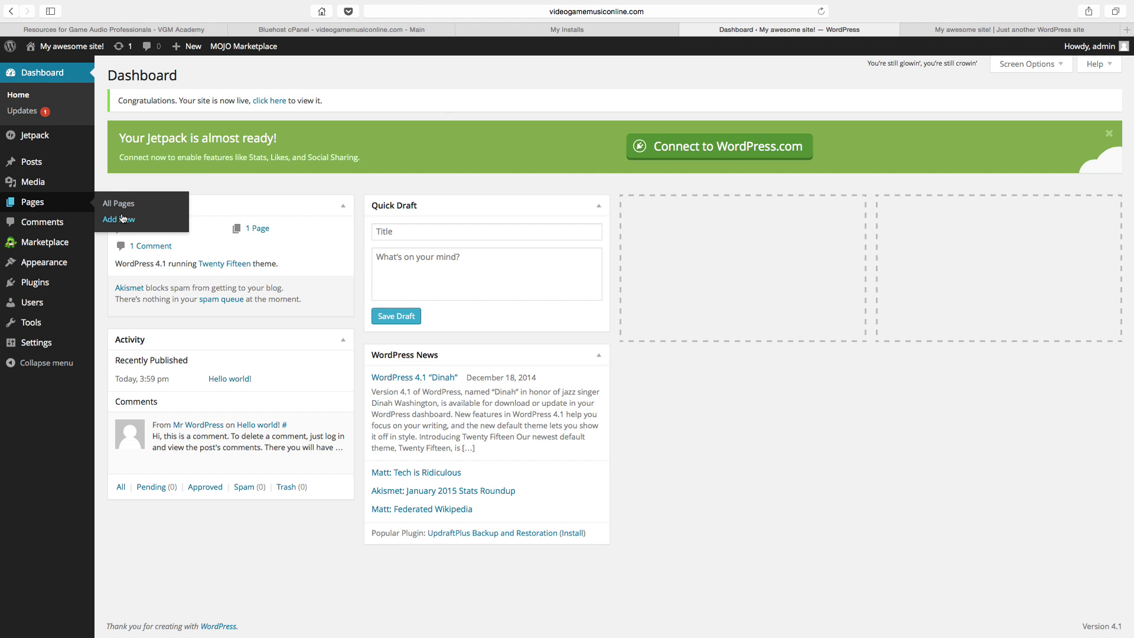
key(ctrl+Tab)
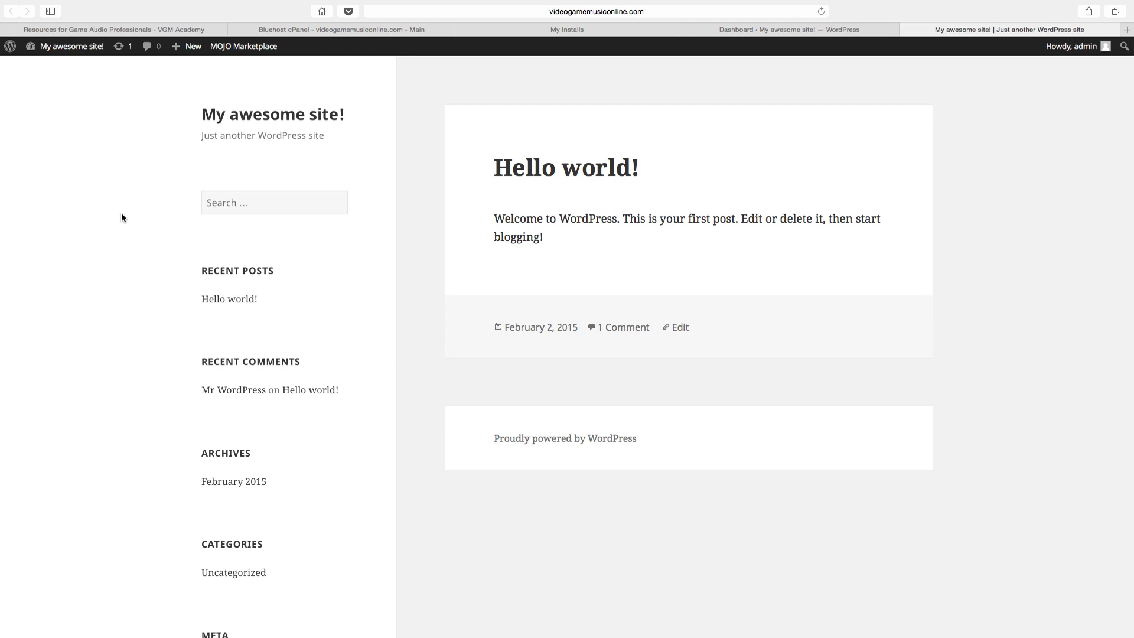
key(ctrl+shift+Tab)
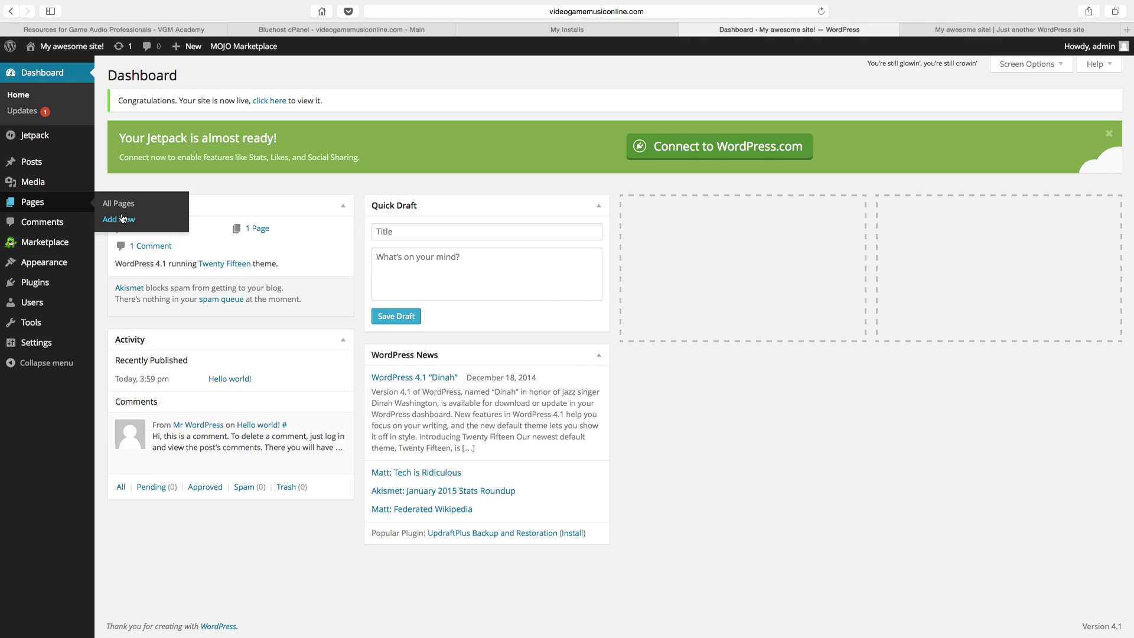
key(ctrl+Tab)
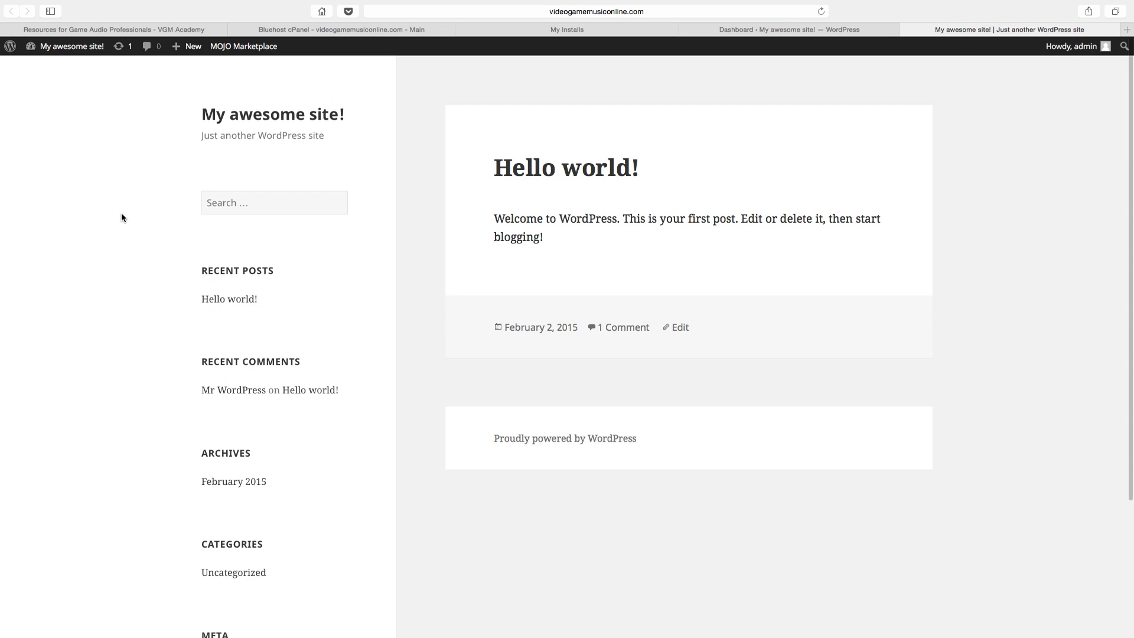
key(ctrl+shift+Tab)
key(ctrl+shift+Tab)
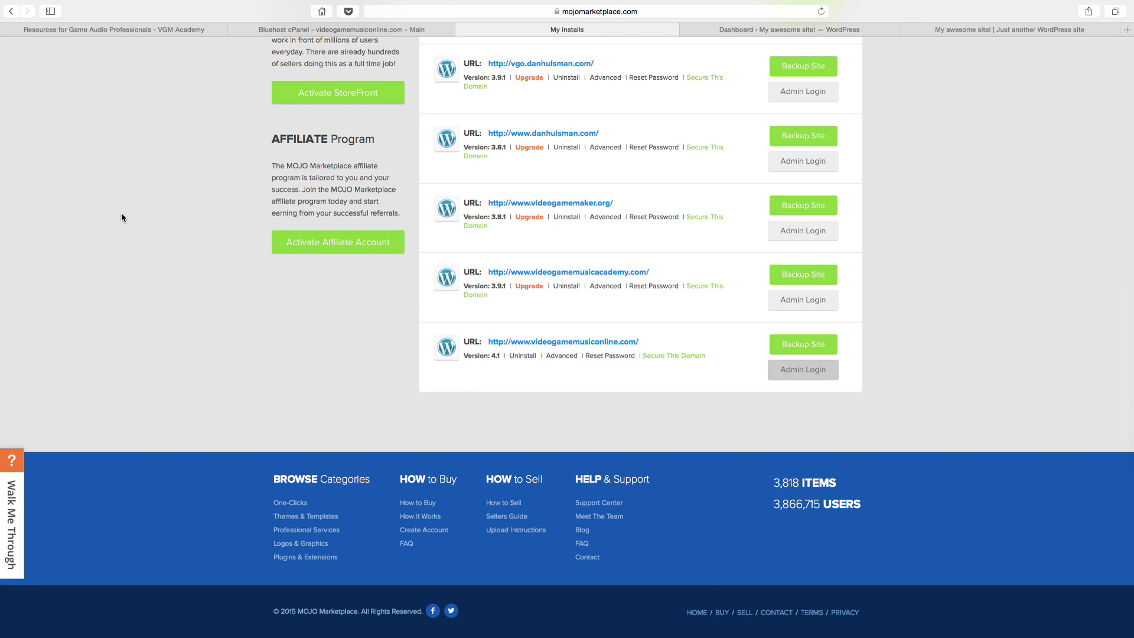
key(ctrl+Tab)
key(ctrl+Tab)
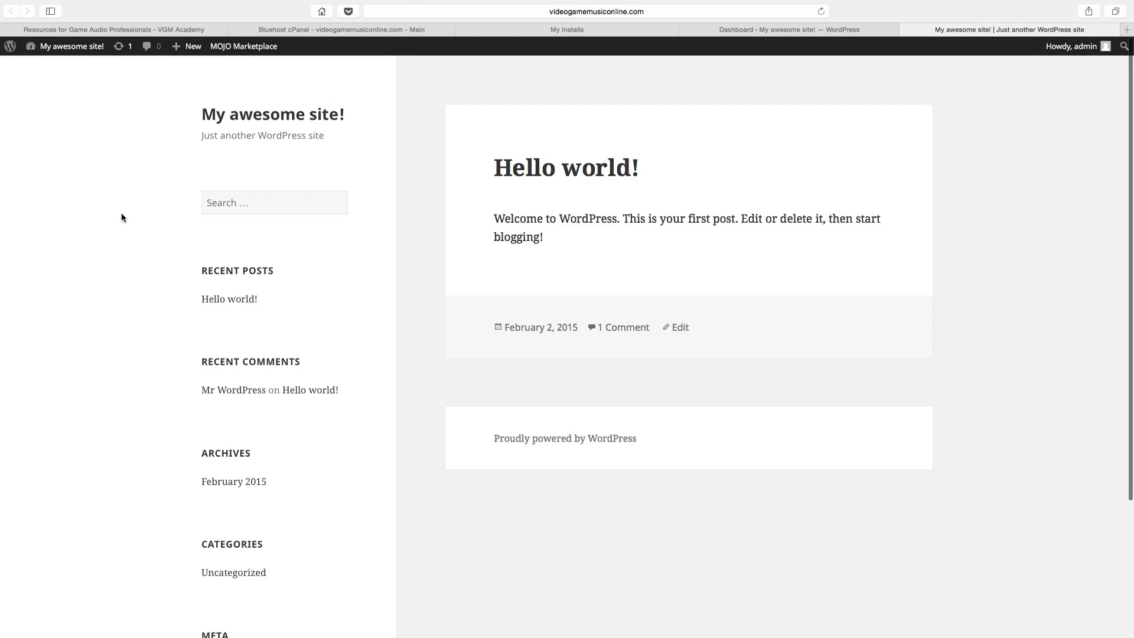
key(ctrl+shift+Tab)
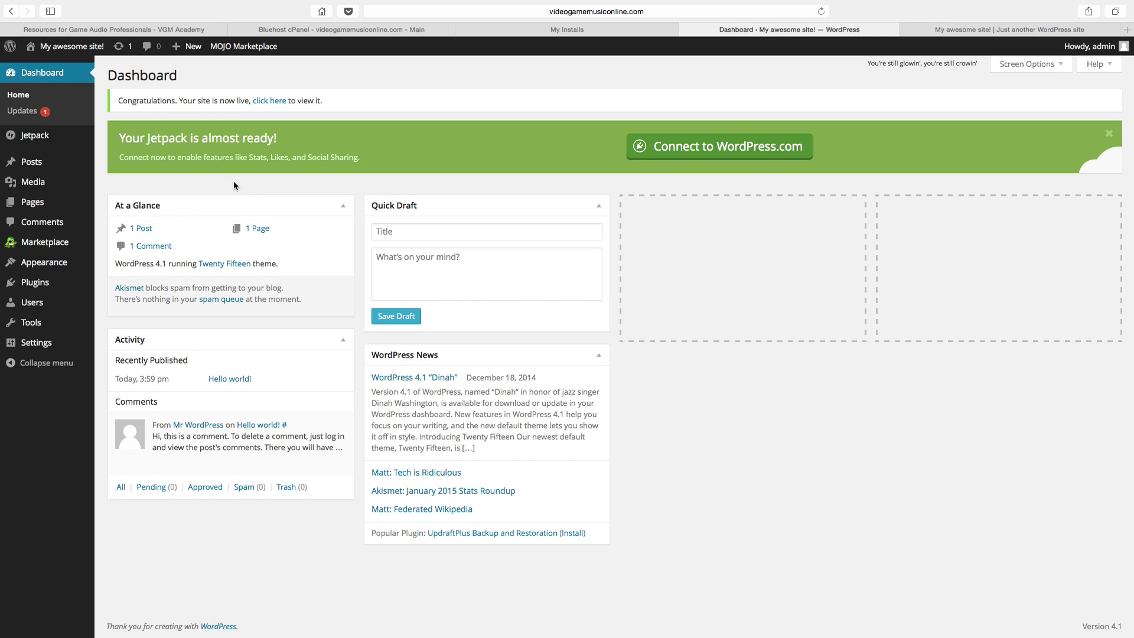
Step: Go to Appearance > Themes, then Add New, and browse the featured themes
mouse_move(54, 266)
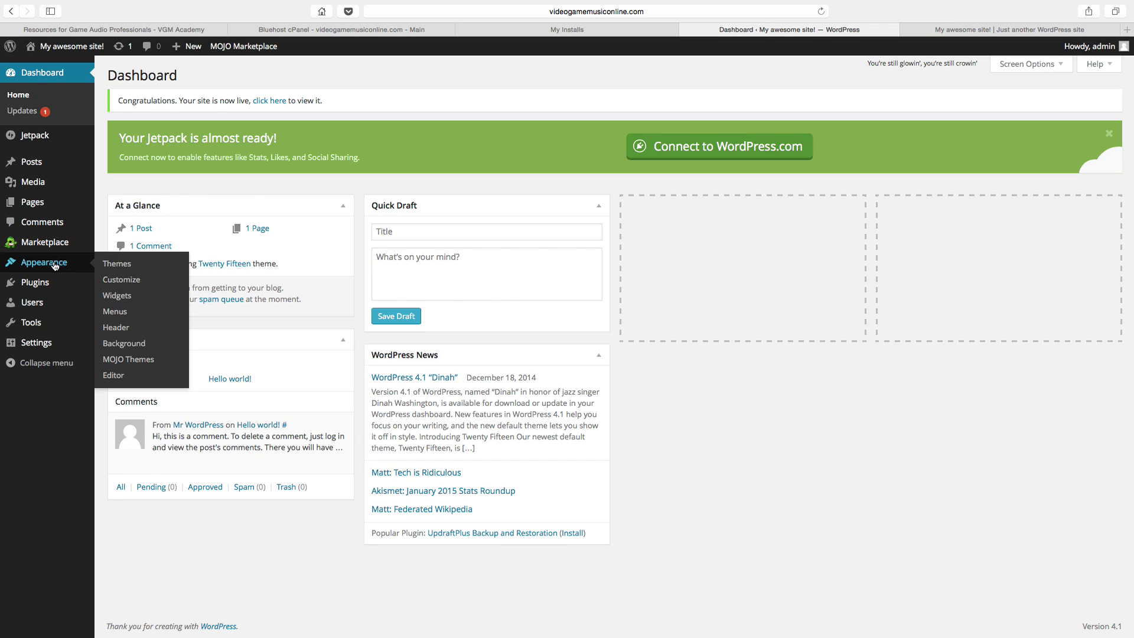
click(111, 265)
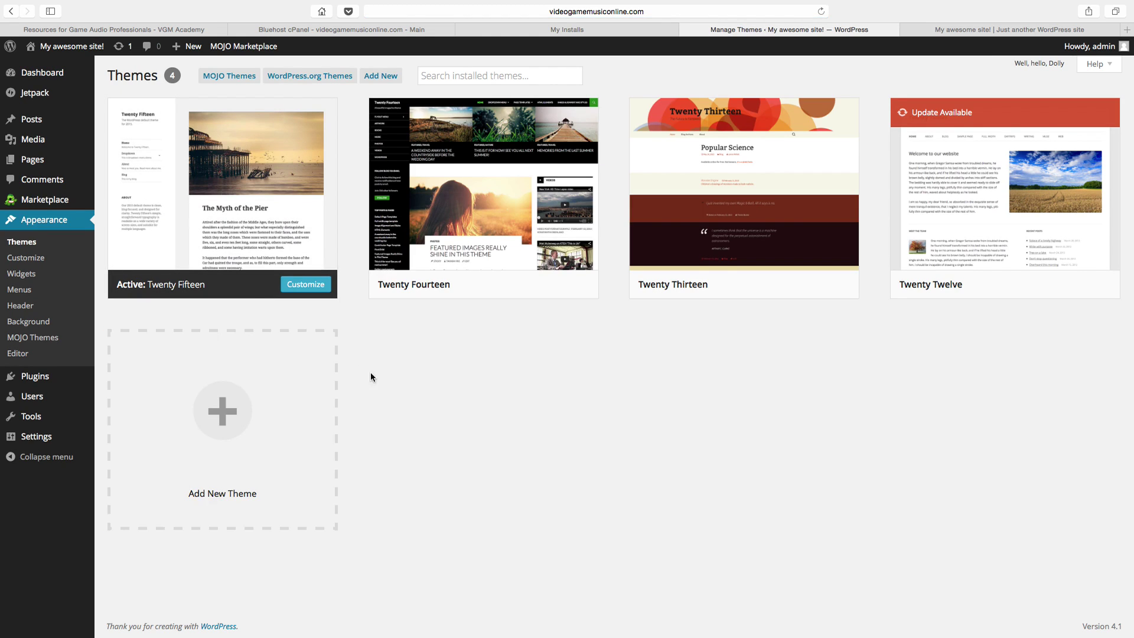
click(288, 417)
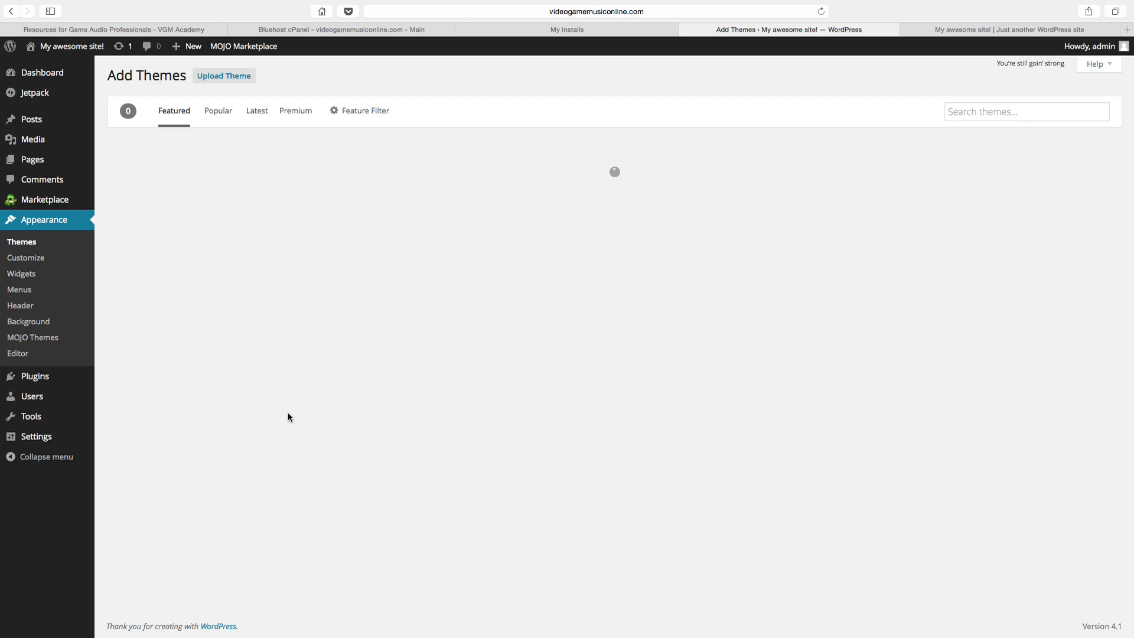
click(1006, 112)
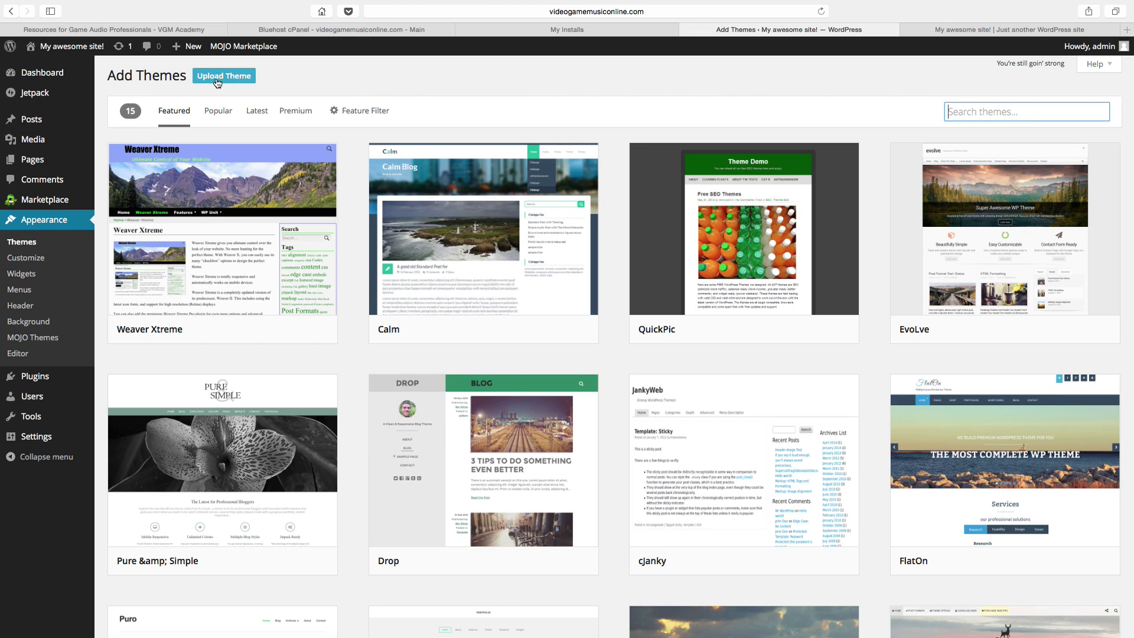
Step: Check the Elegant Themes paragraph on the VGM Academy resources page, then the live front page
click(195, 29)
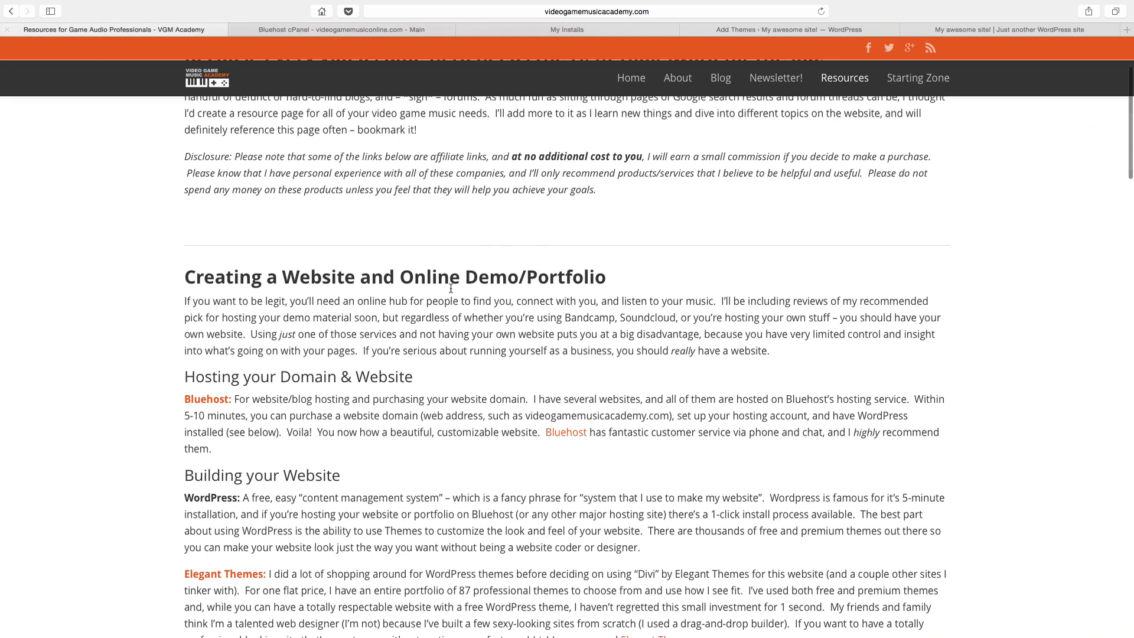
scroll(451, 289, down, 2)
drag(181, 410, 297, 409)
click(992, 29)
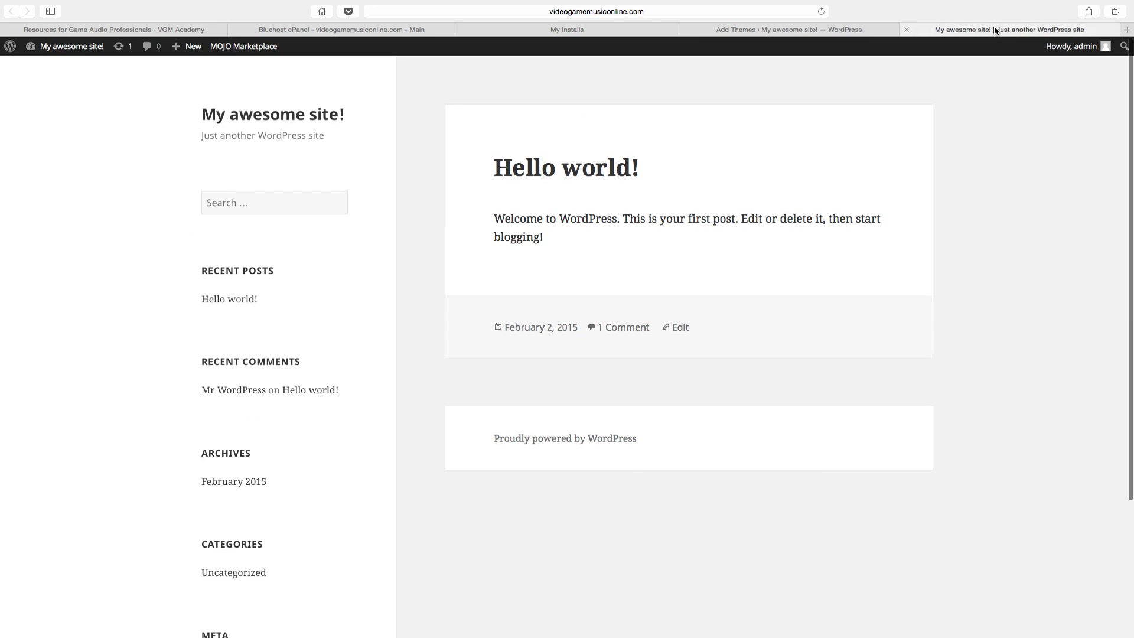
Step: View the Upload Theme zip panel, then return to the four installed themes
click(854, 26)
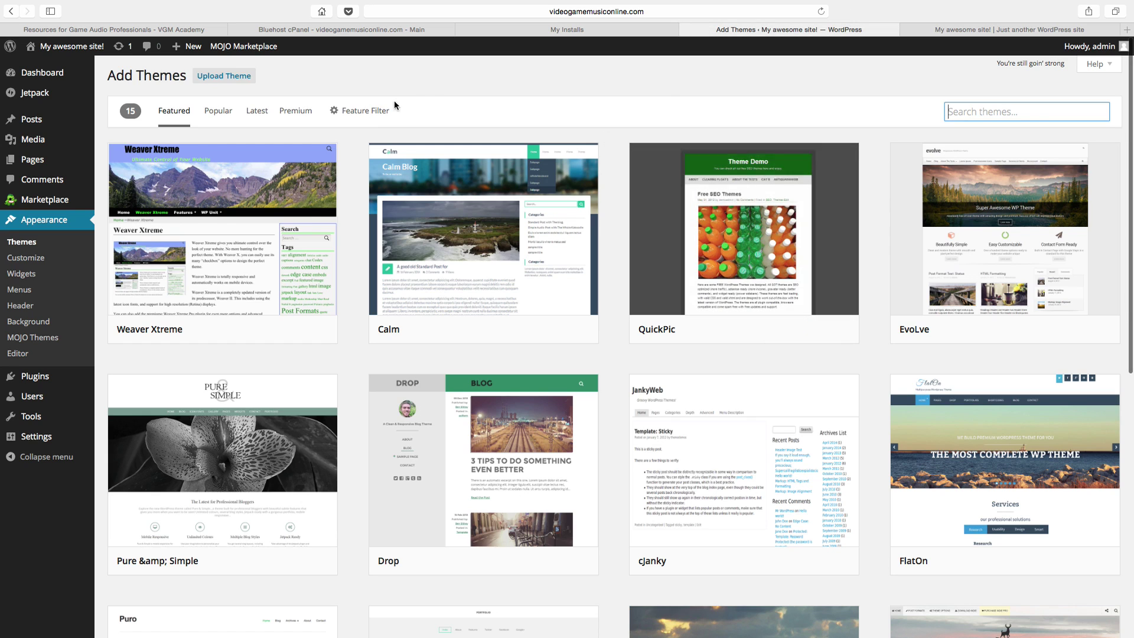
click(222, 80)
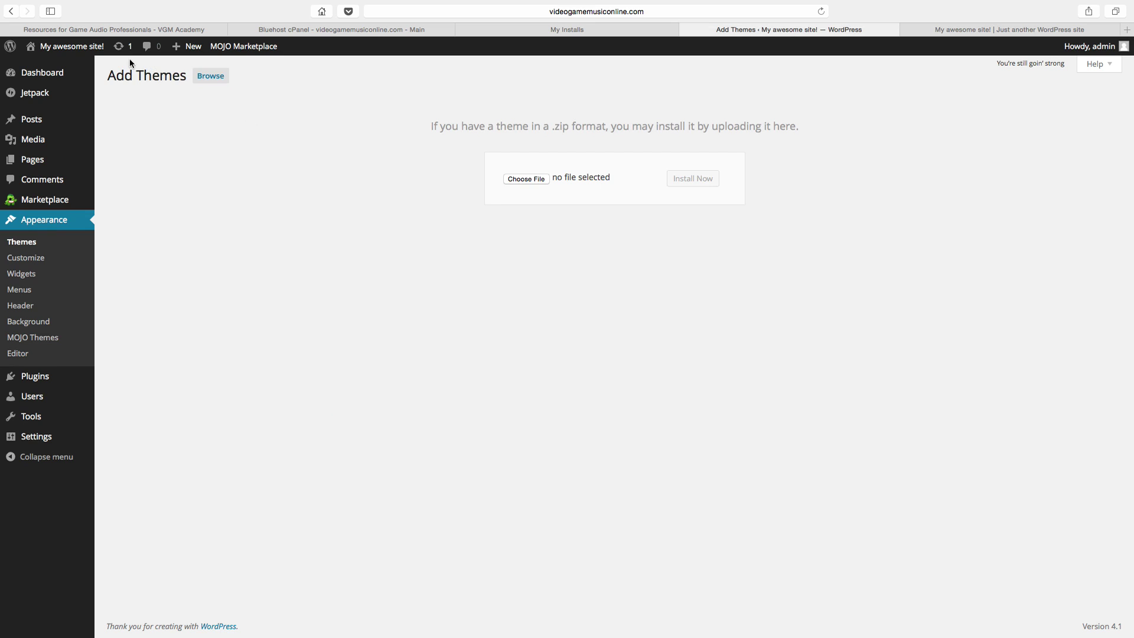
click(28, 243)
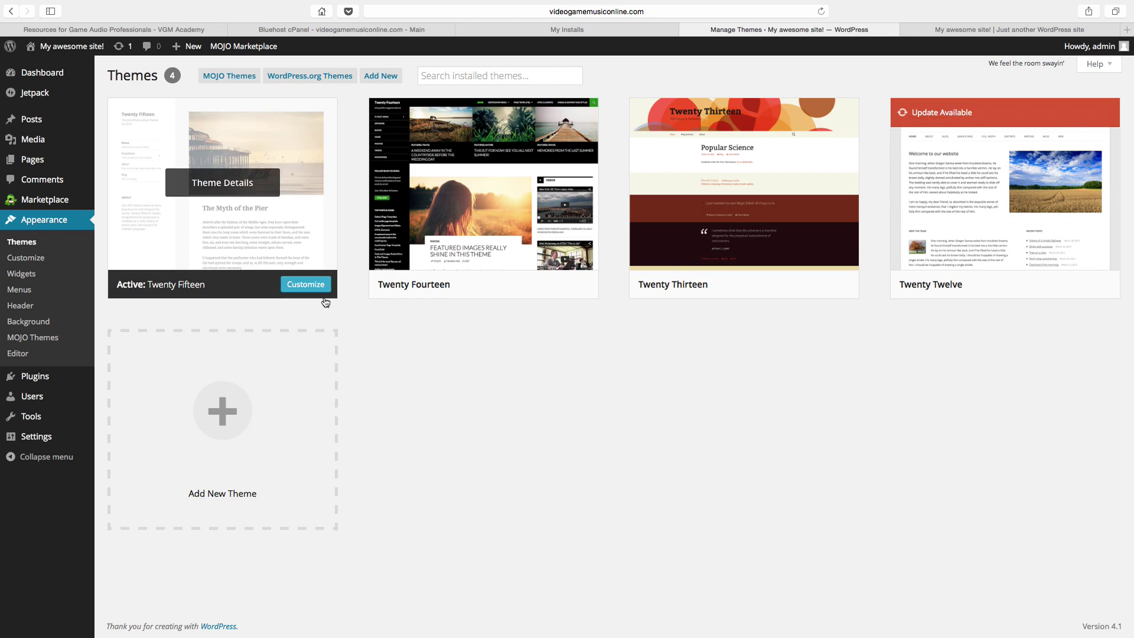
Step: Activate Twenty Fourteen, confirm the Hello world! front page restyled, then return to Themes
mouse_move(496, 288)
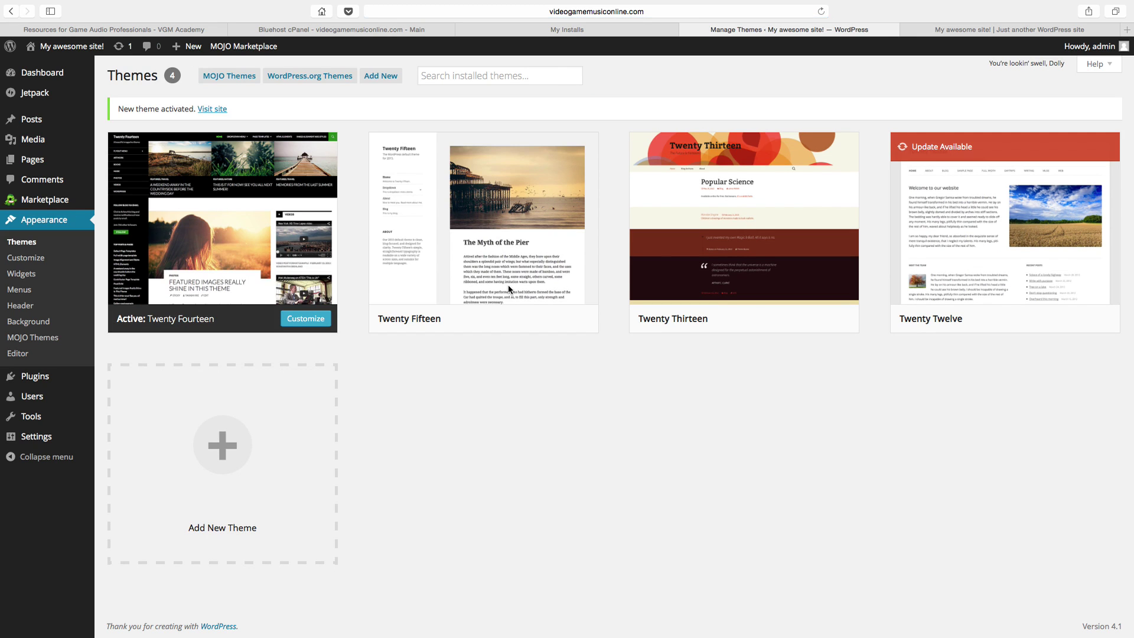
click(956, 34)
key(super+r)
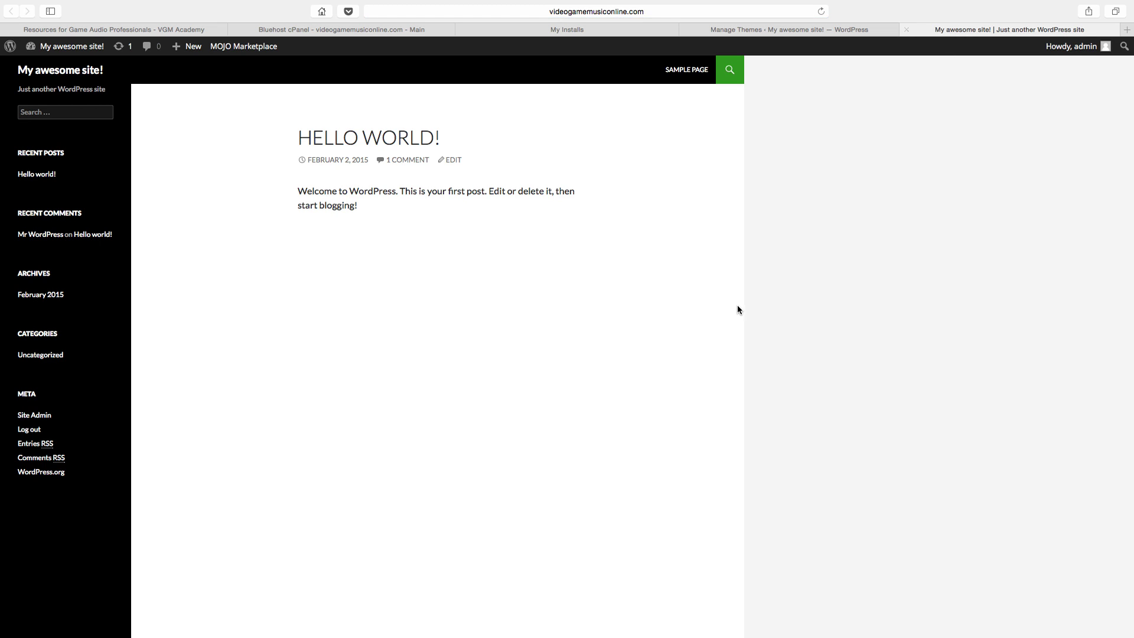
key(ctrl+shift+Tab)
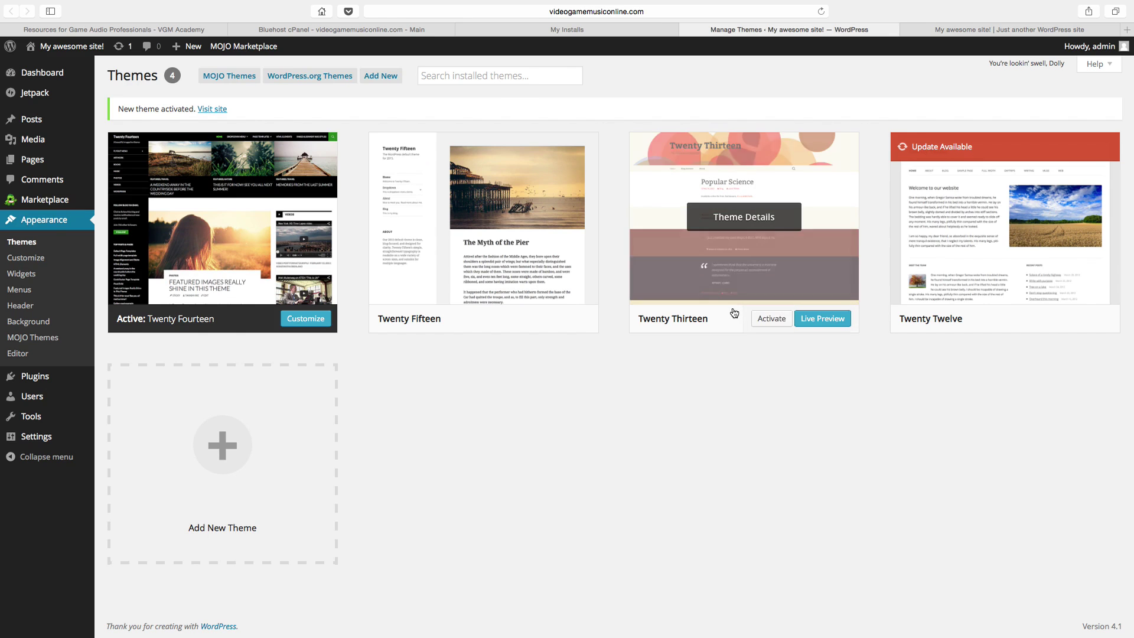
key(ctrl+shift+Tab)
key(ctrl+Tab)
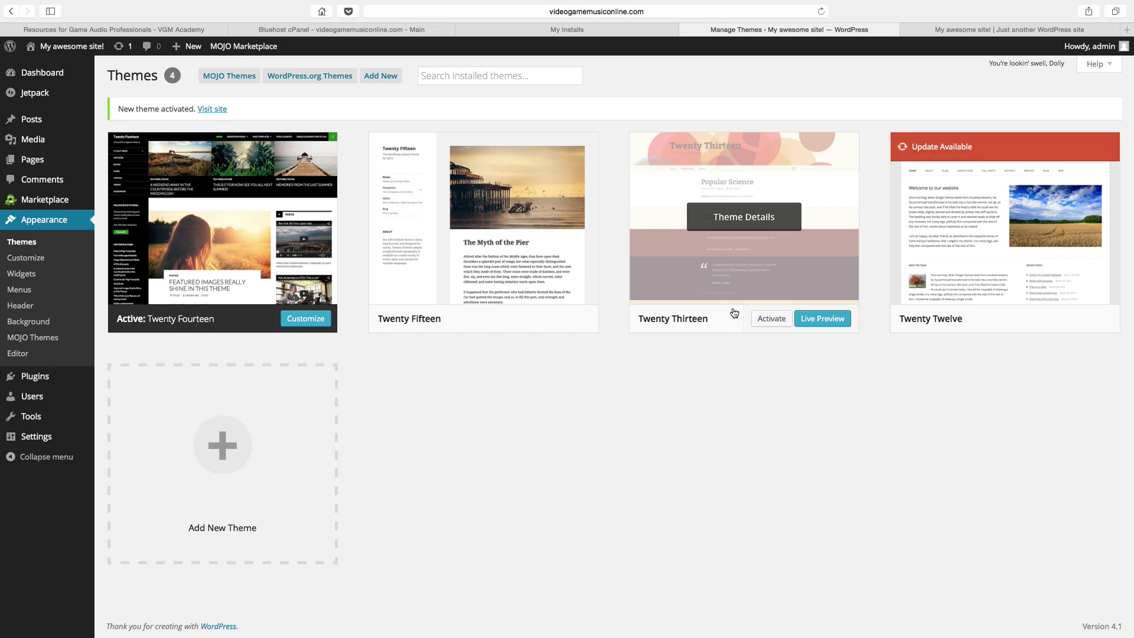